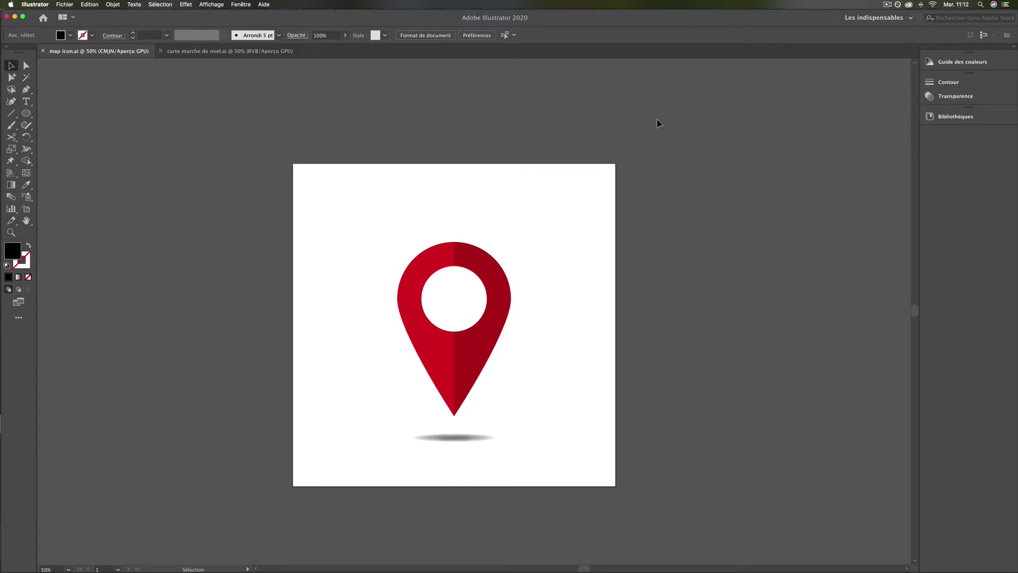
- Start a new document based on the recent 1080 x 1080 px Impression preset
click(64, 4)
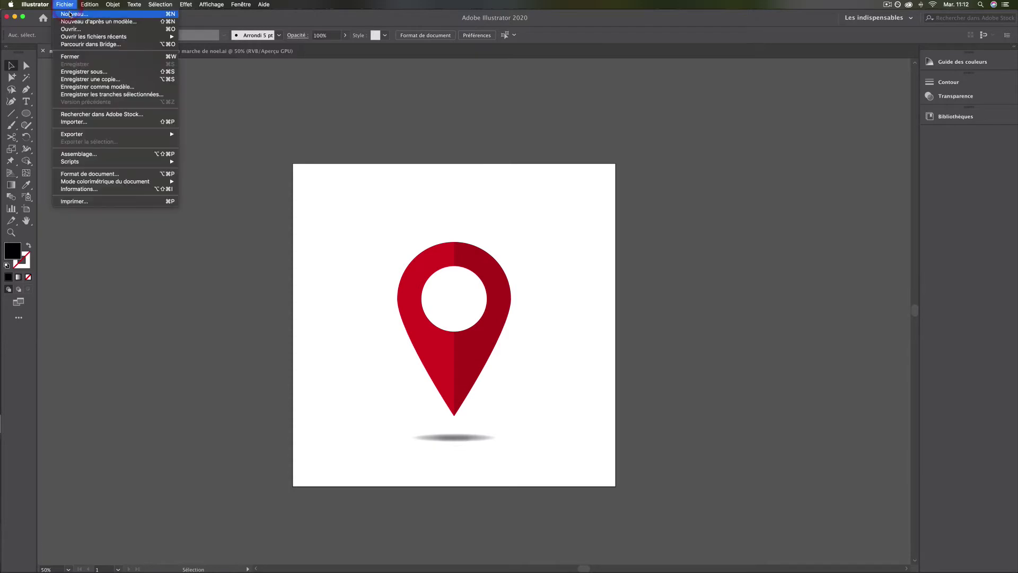
click(69, 15)
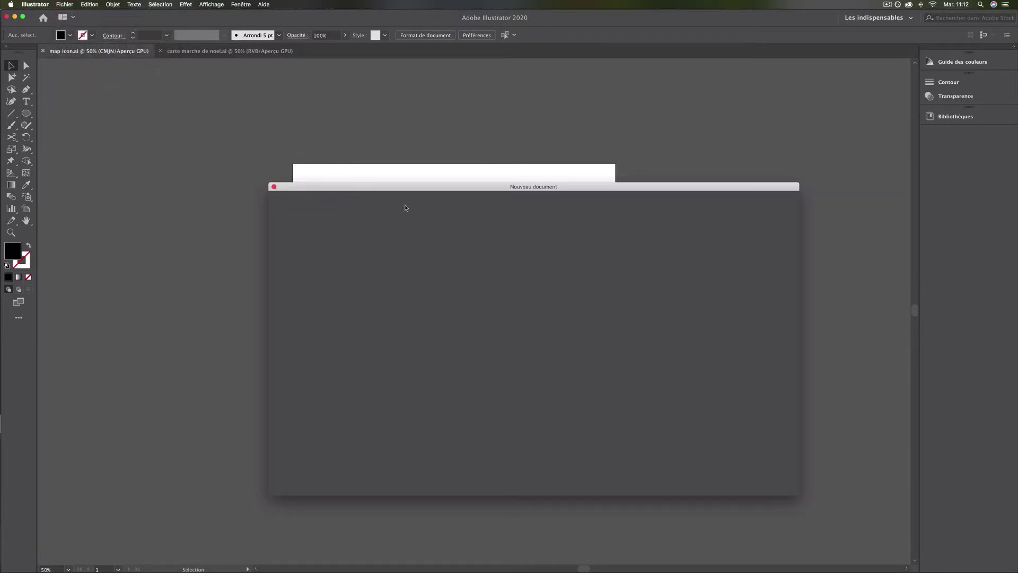
drag(448, 187, 422, 152)
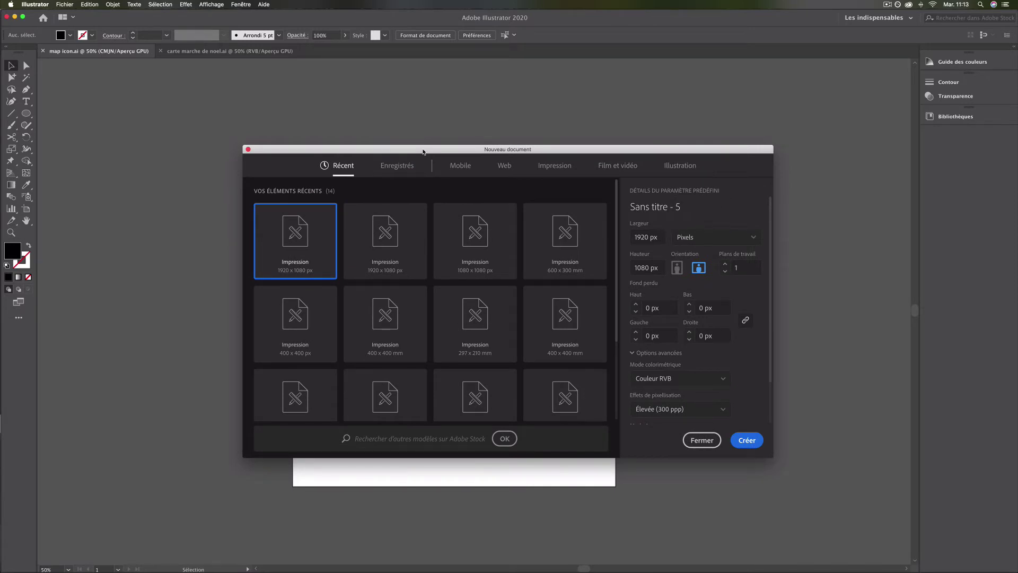
click(477, 269)
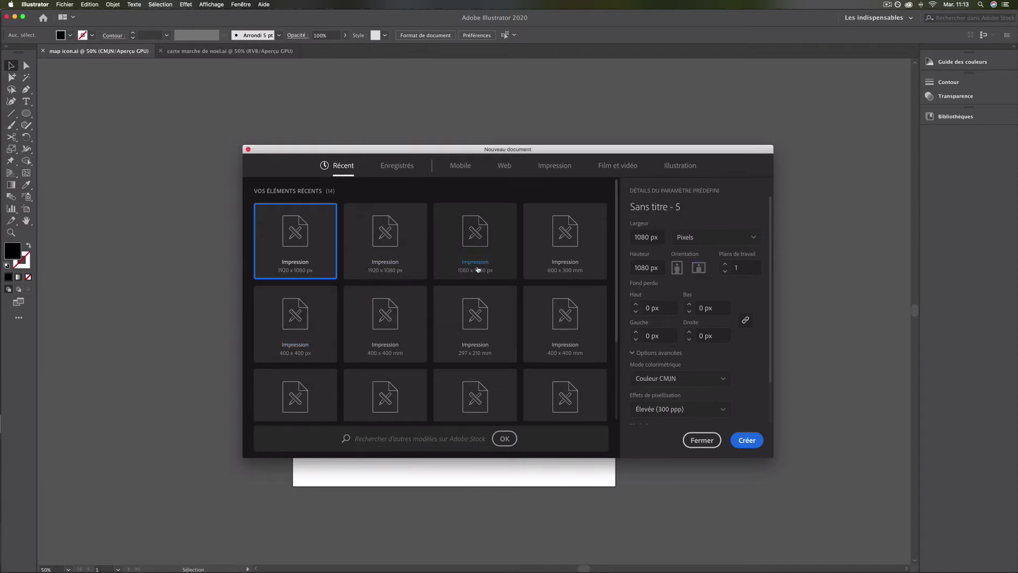
double_click(645, 237)
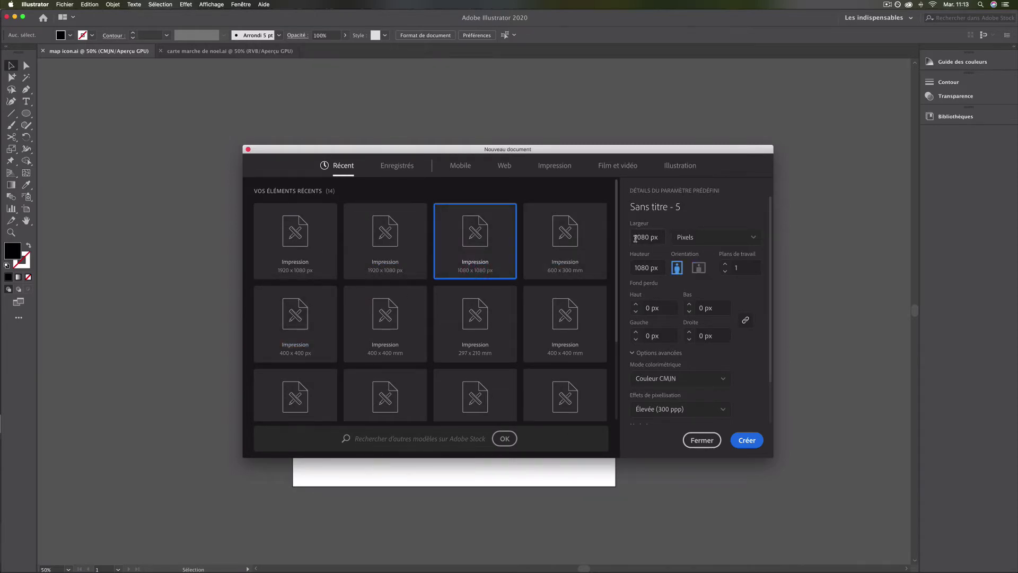
drag(644, 237, 685, 247)
- Set the new document's colour mode to Couleur RVB and create it
click(667, 378)
scroll(667, 371, down, 2)
click(633, 302)
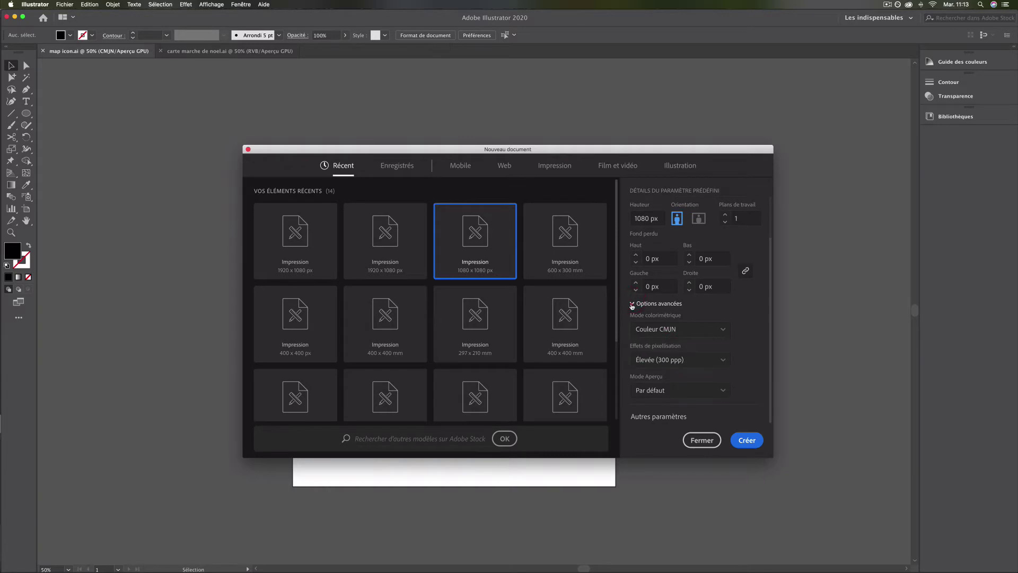
scroll(634, 297, up, 2)
scroll(634, 350, down, 2)
click(635, 357)
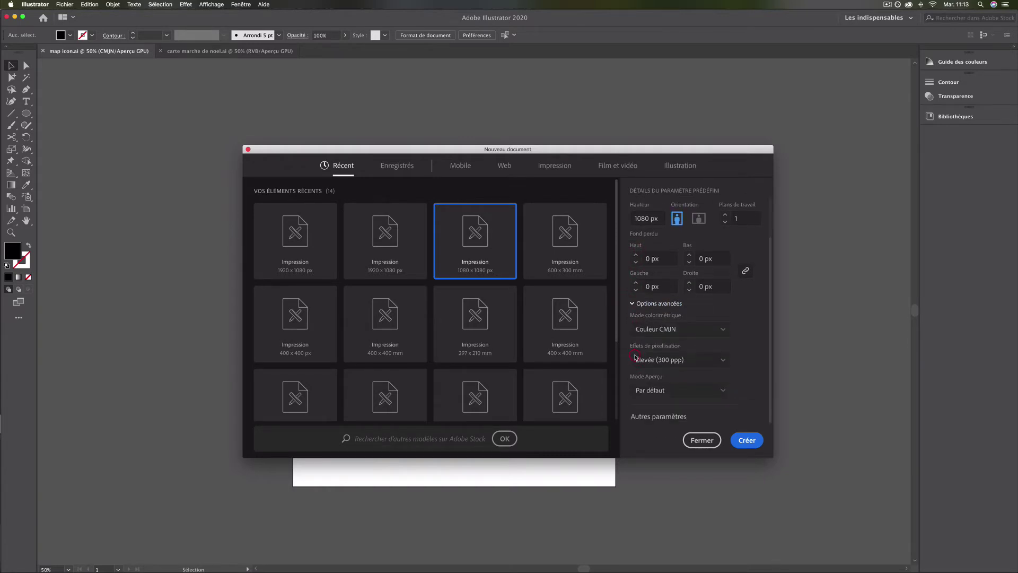
click(663, 333)
click(668, 348)
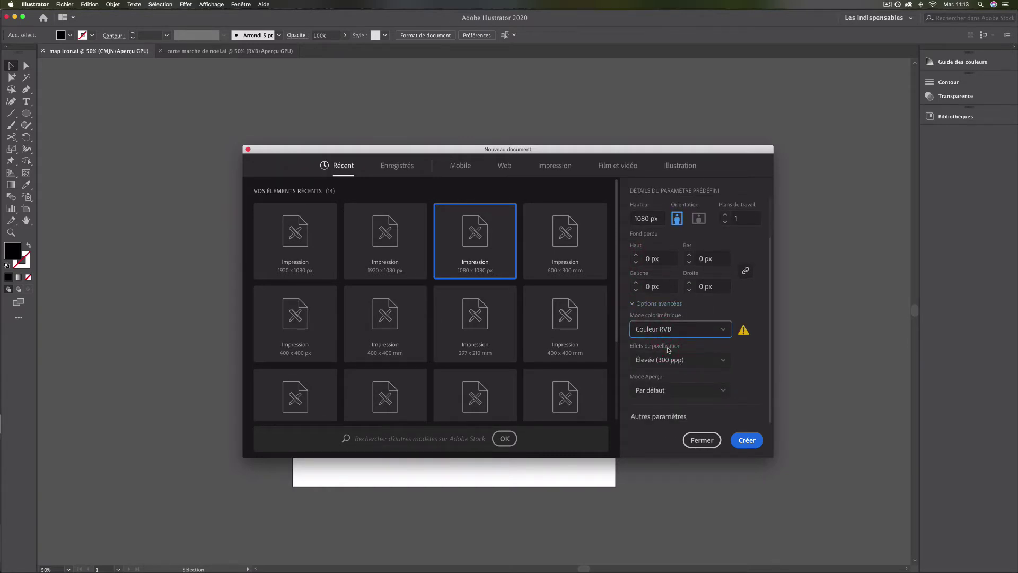
click(742, 441)
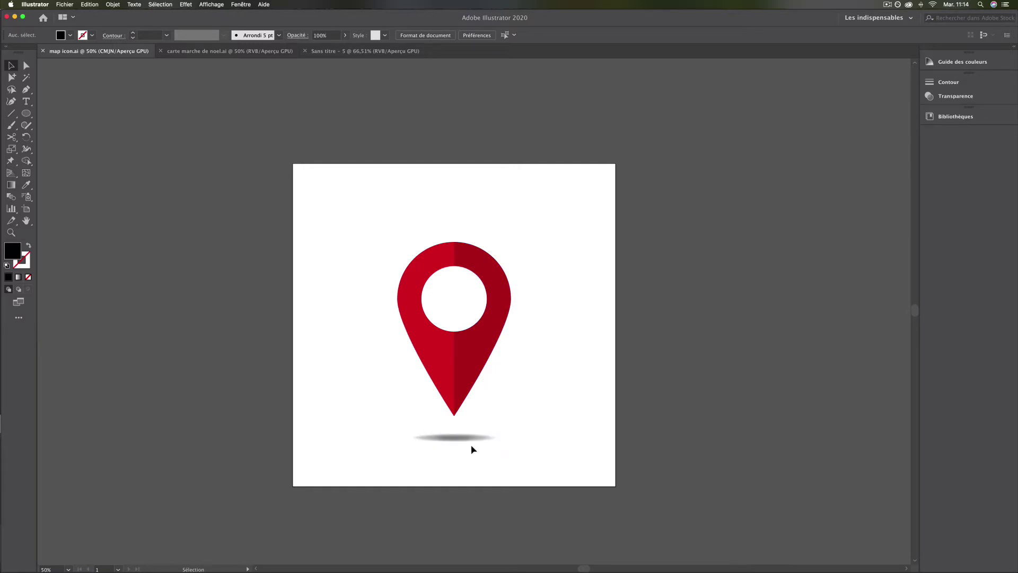
- Draw a perfect circle about 366 px in diameter on the artboard of the new Sans titre - 5 document
click(364, 51)
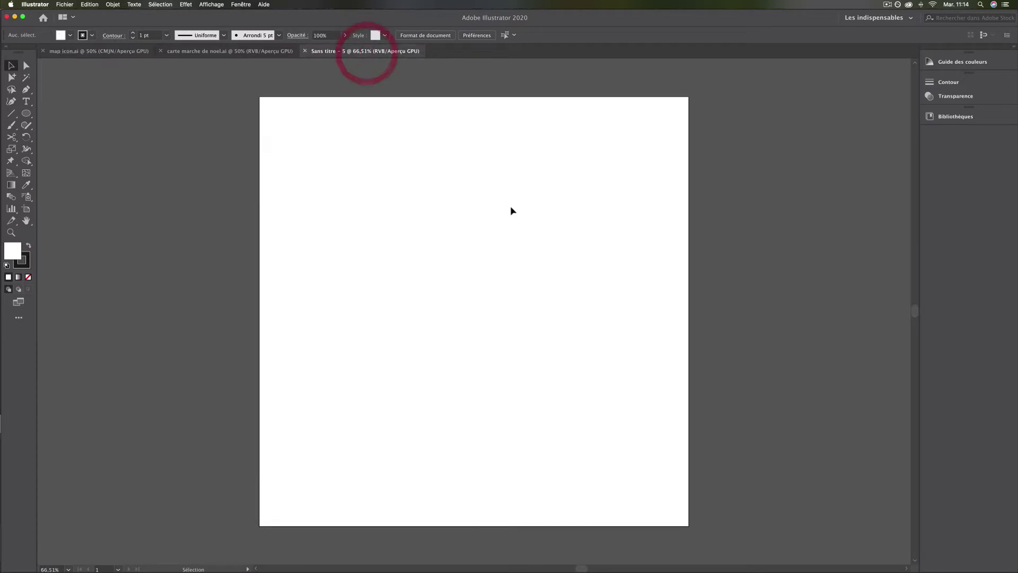
click(26, 114)
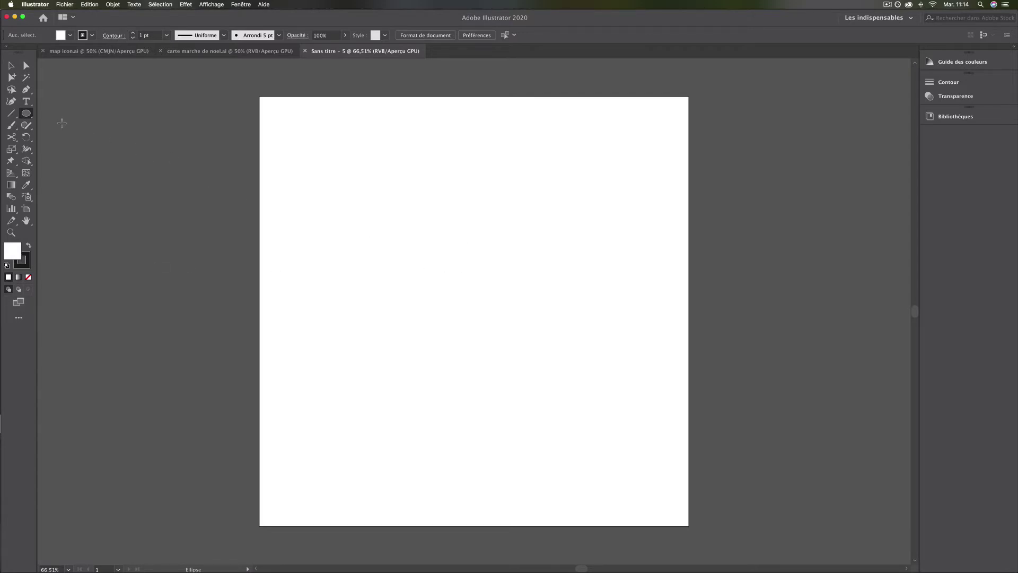
click(40, 115)
click(47, 113)
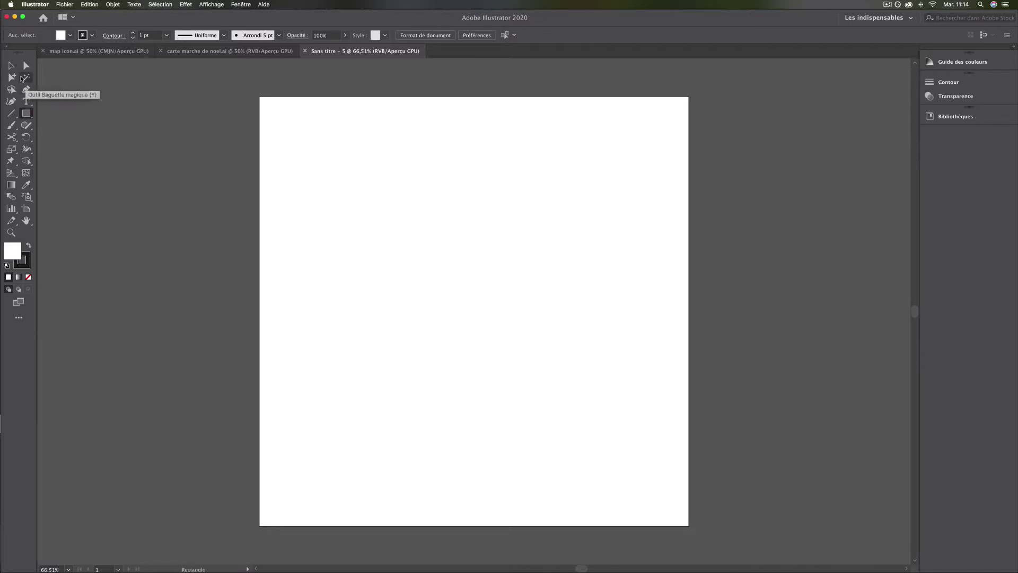
click(25, 115)
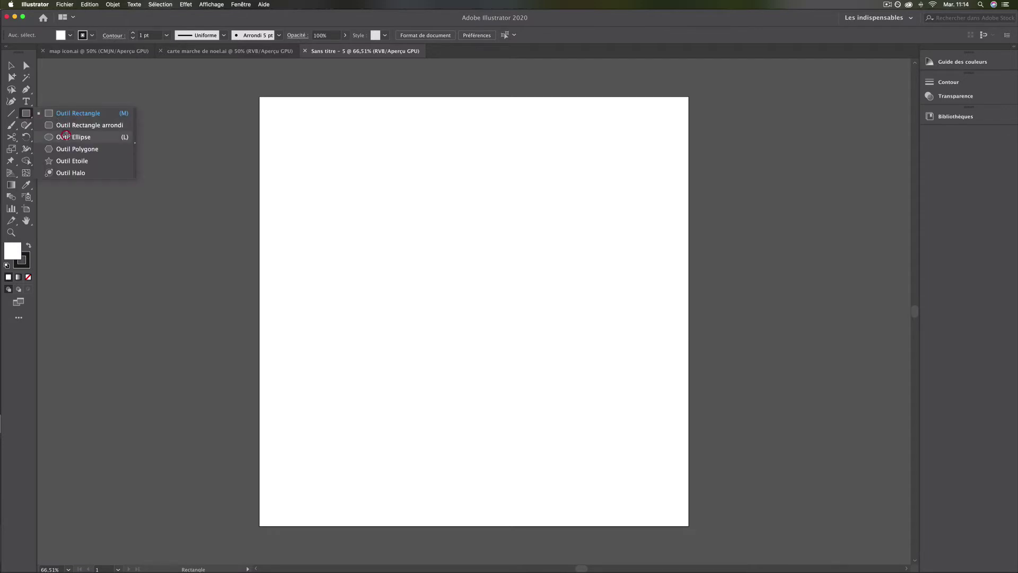
click(67, 137)
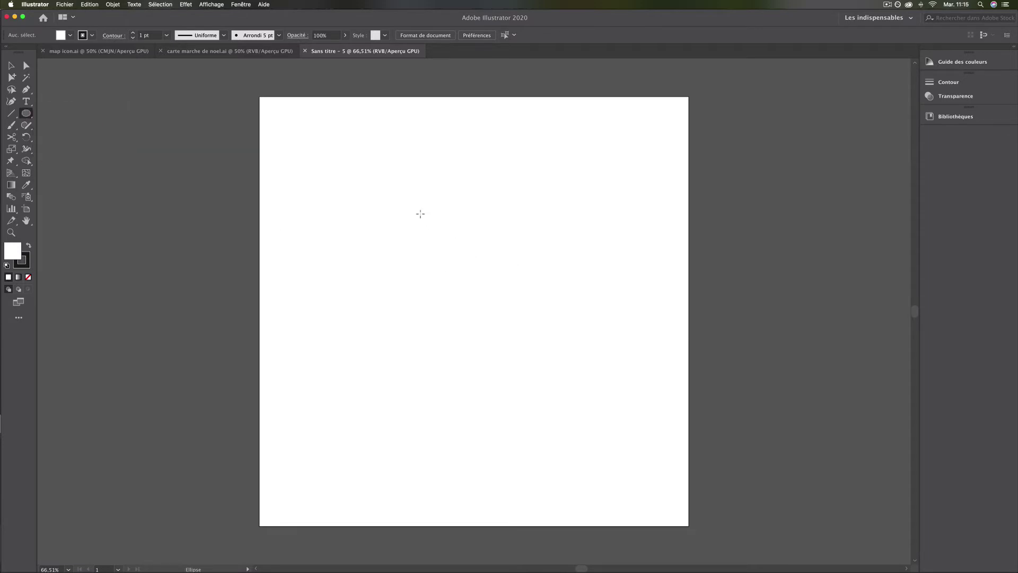
drag(410, 208, 503, 244)
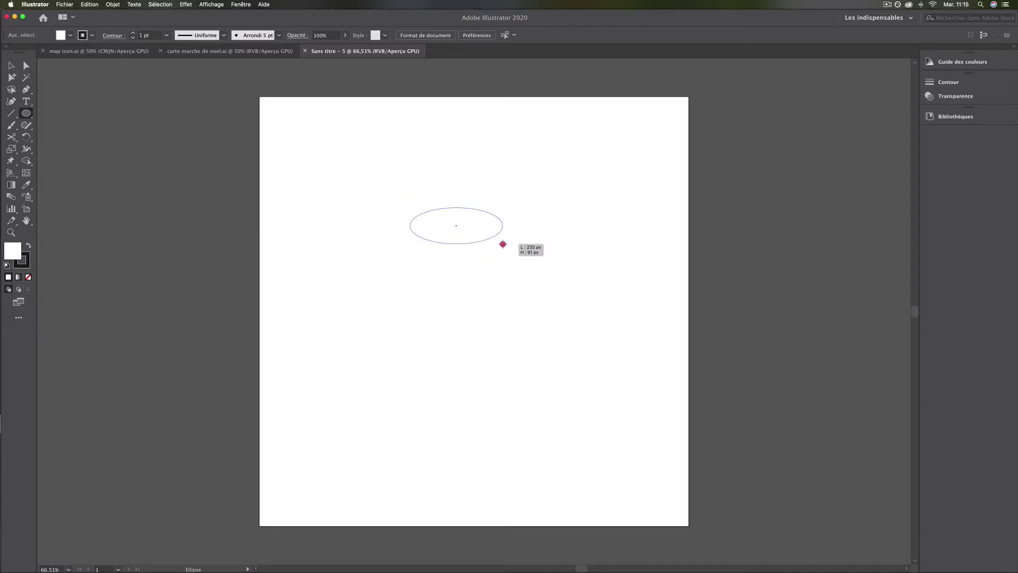
key(shift)
drag(502, 244, 556, 277)
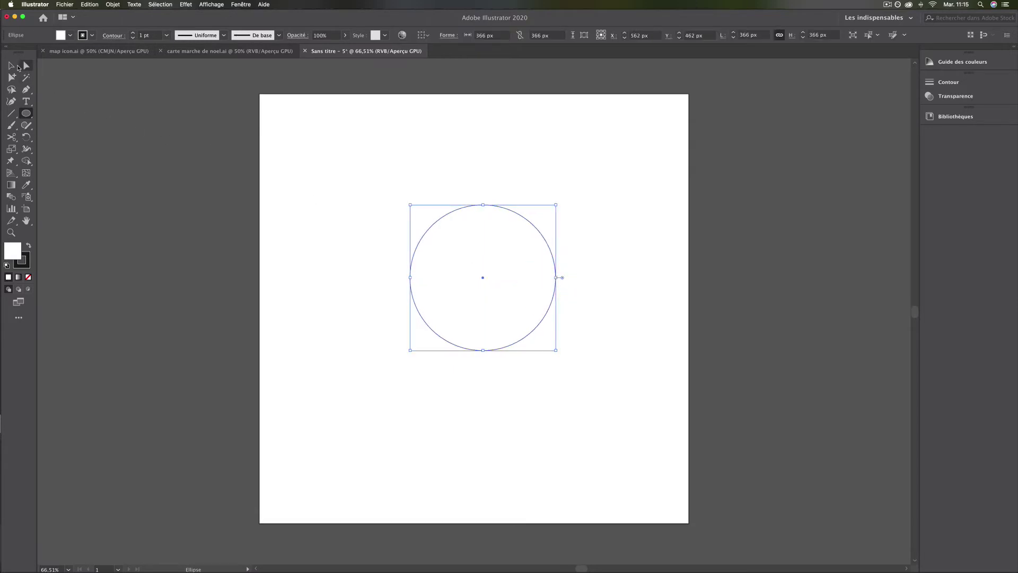
- Fill the circle with a crimson red
click(17, 66)
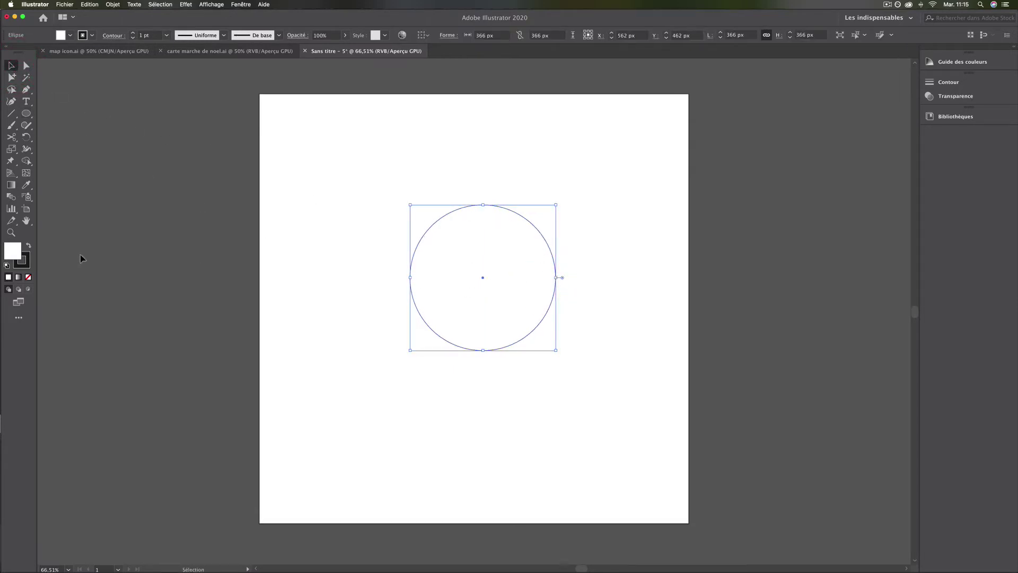
double_click(13, 251)
text(c15252)
click(835, 303)
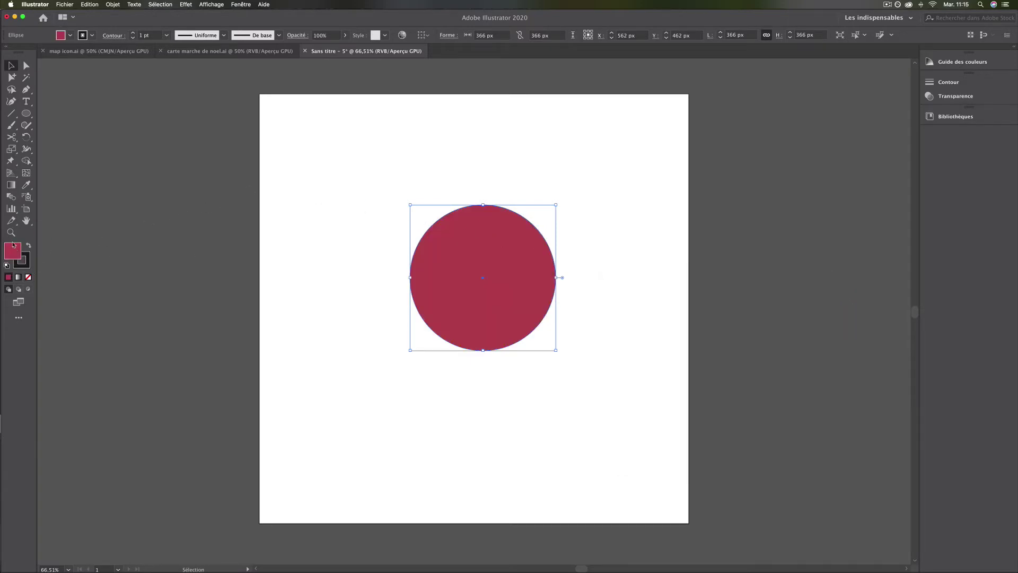
- Remove the circle's fill and move the circle slightly up by its outline
click(28, 276)
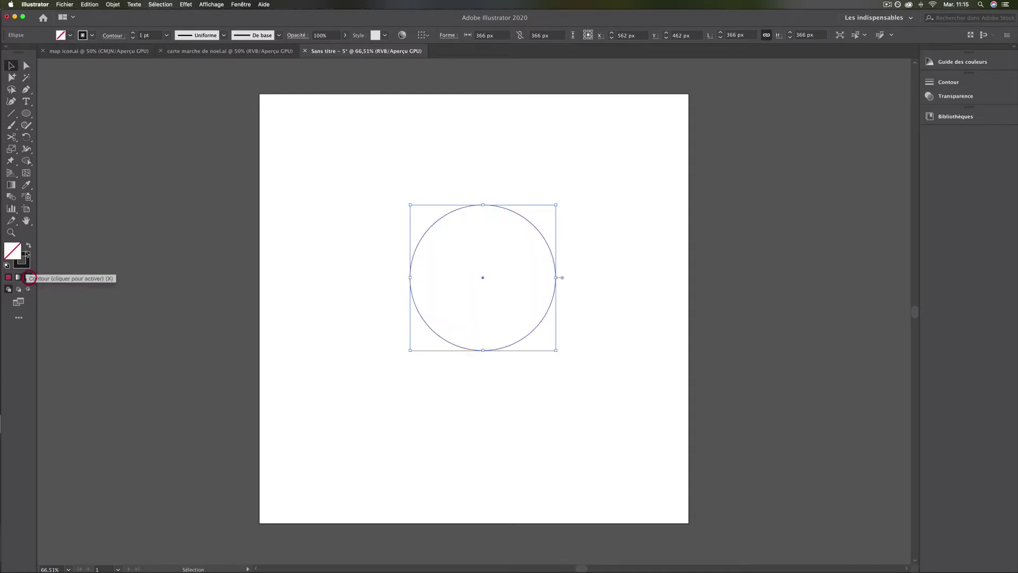
click(463, 265)
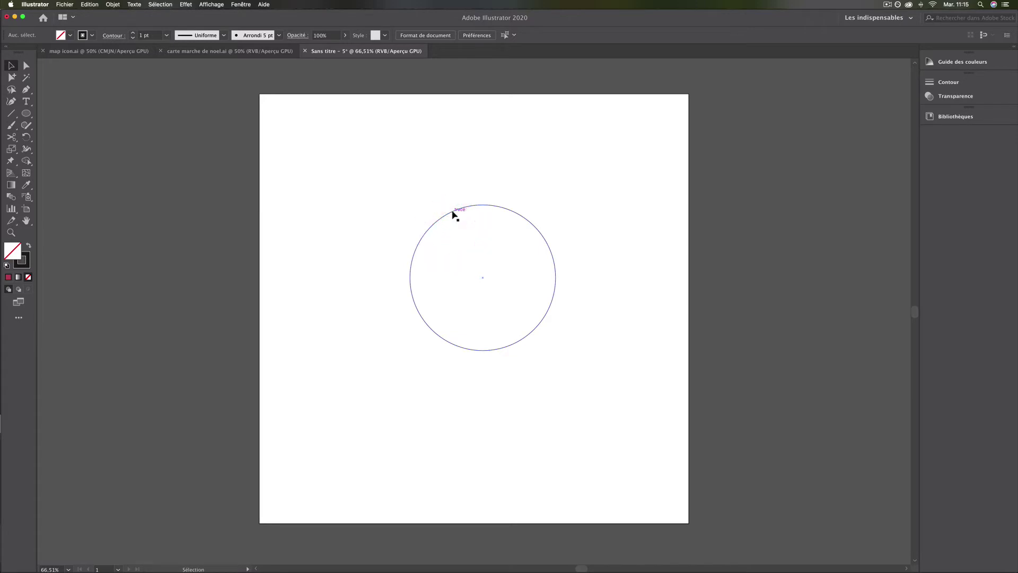
drag(457, 211, 444, 182)
- Restore the default white fill and black stroke, then centre the circle horizontally in the artboard's upper half at X 540 px, Y about 339 px
click(7, 265)
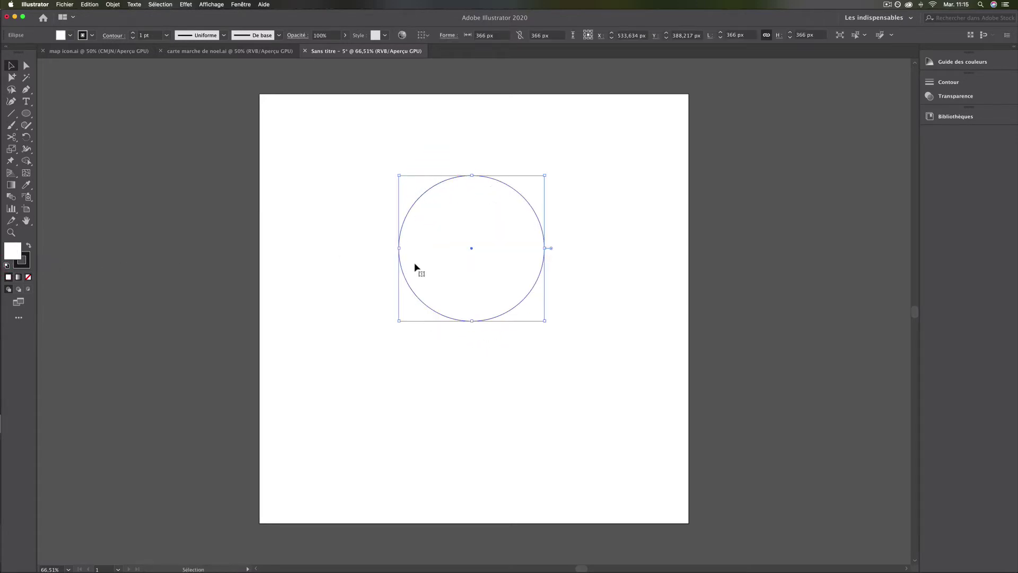
mouse_move(439, 270)
mouse_down()
mouse_move(425, 234)
mouse_move(454, 273)
mouse_up()
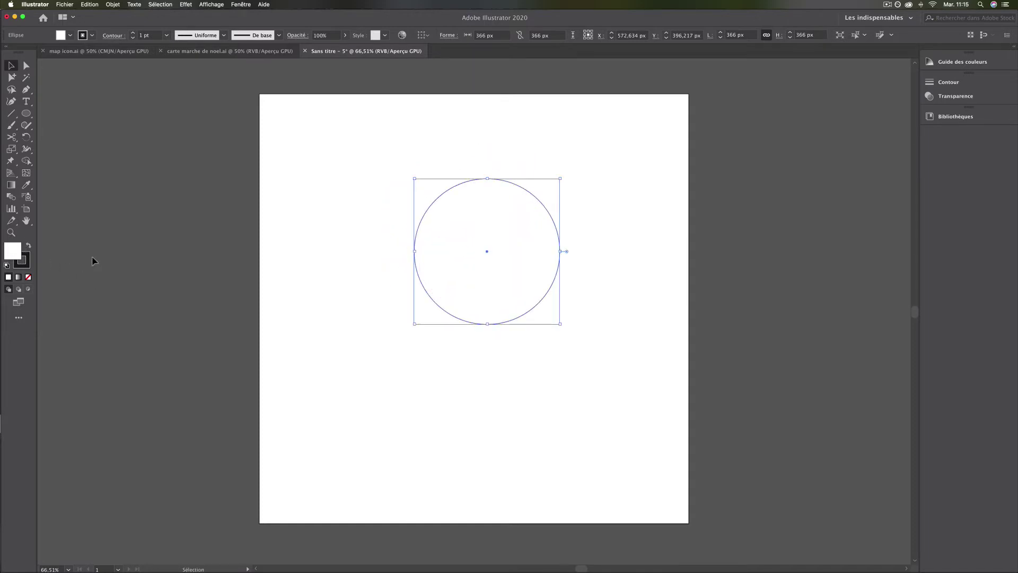
drag(456, 252, 439, 223)
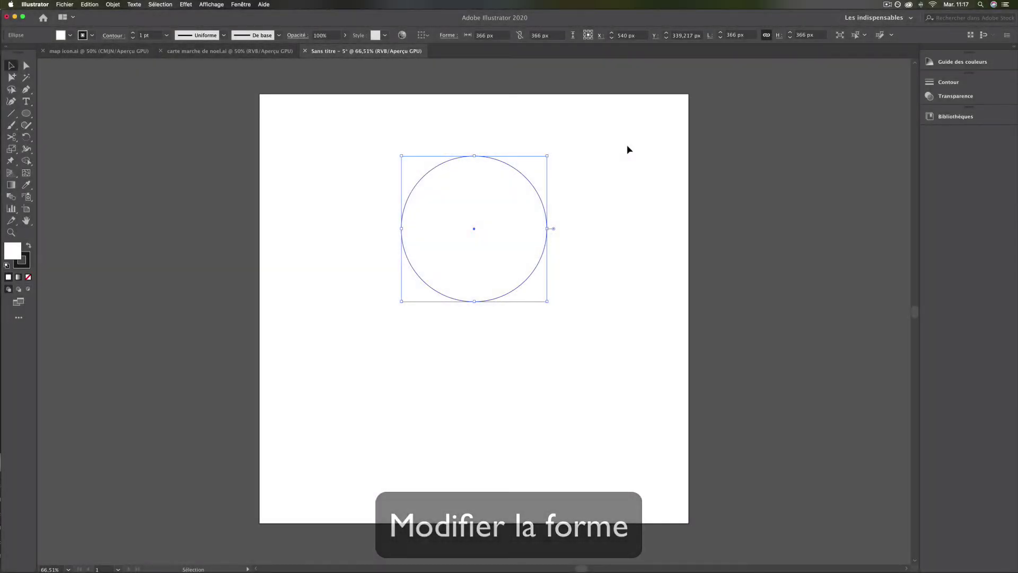
- Stretch the circle in Sans titre - 5 by moving only its bottom anchor point straight down to Y 728 px
click(101, 51)
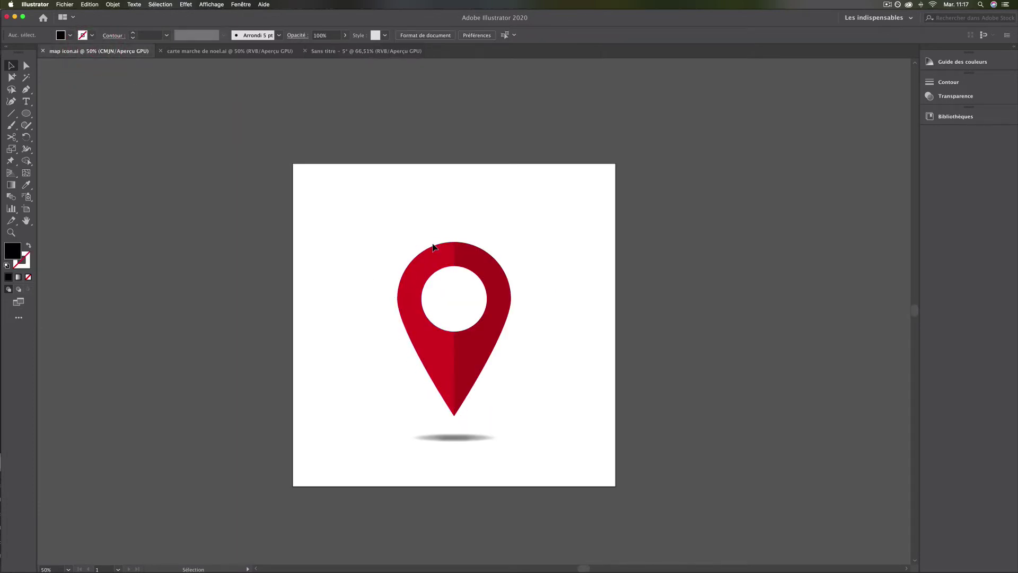
click(330, 57)
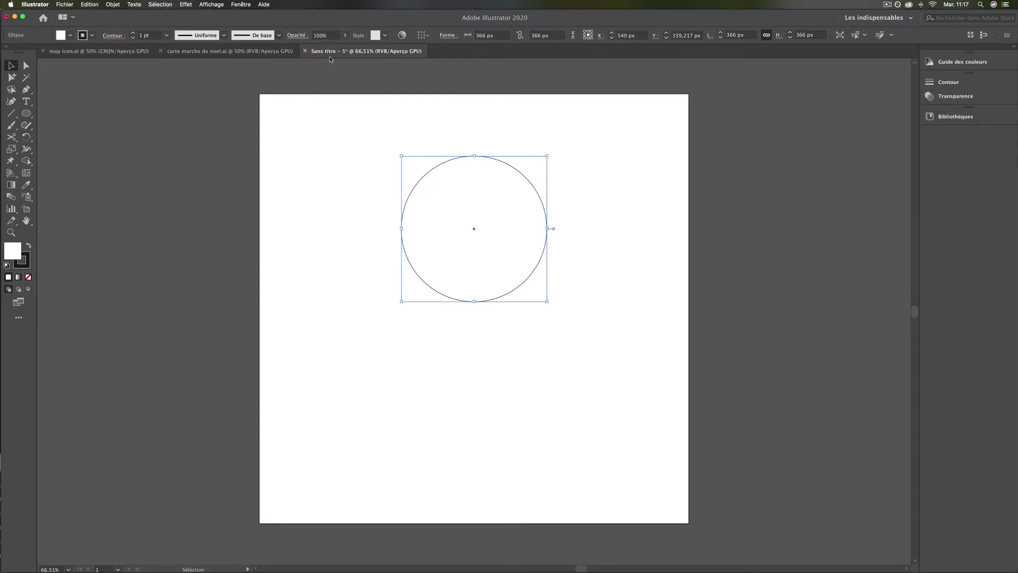
click(27, 67)
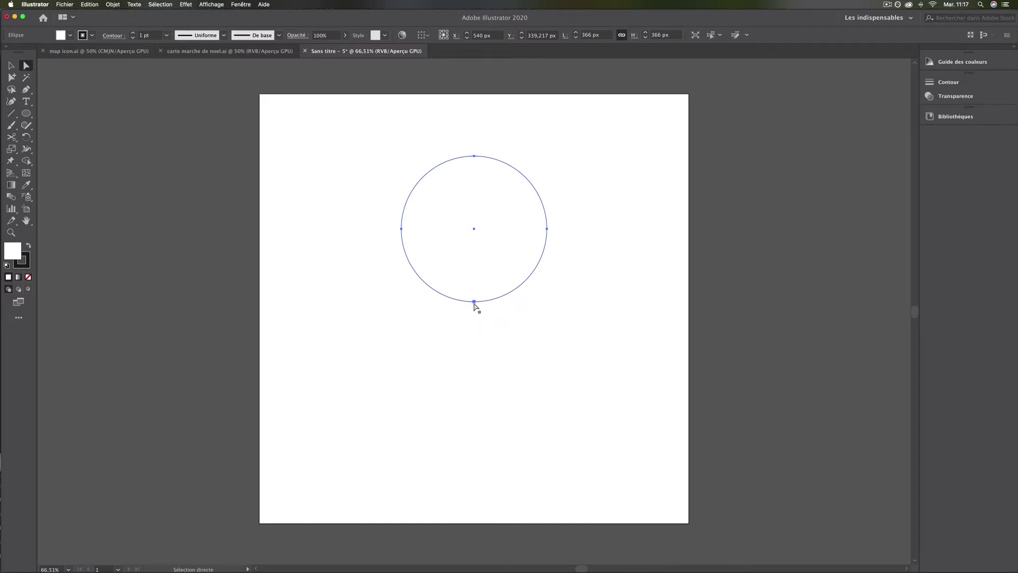
click(474, 302)
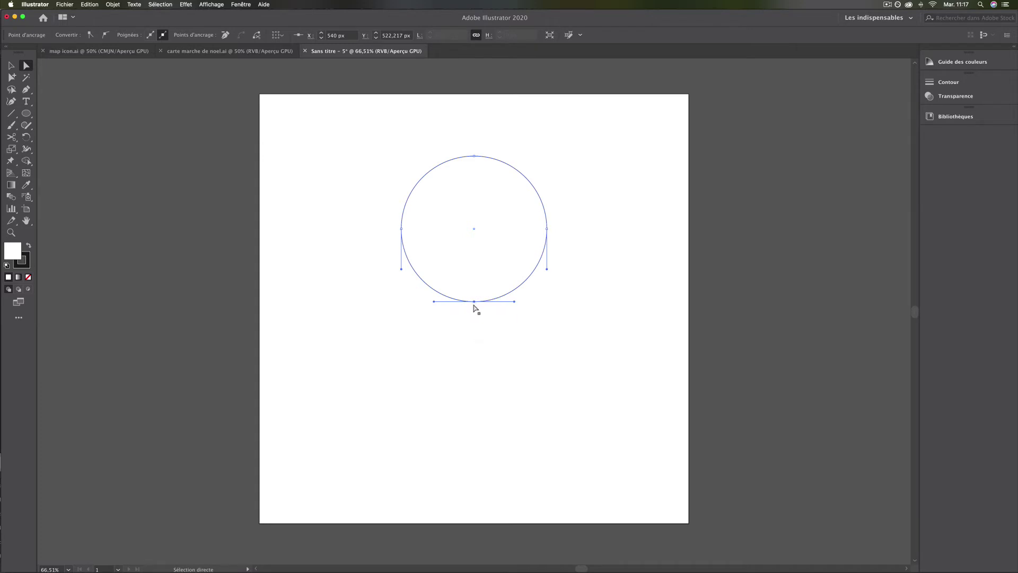
drag(474, 302, 474, 383)
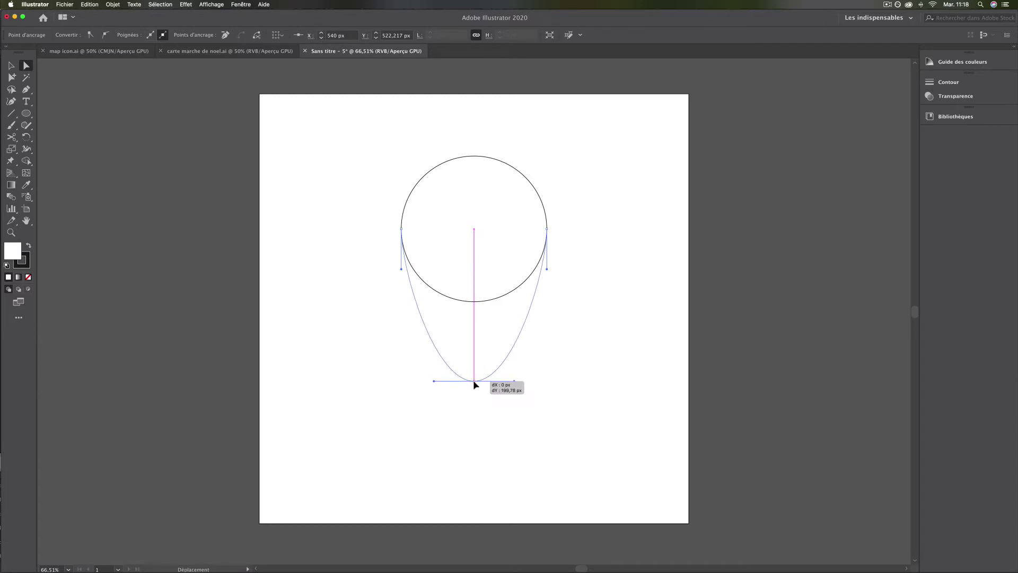
drag(474, 382, 474, 383)
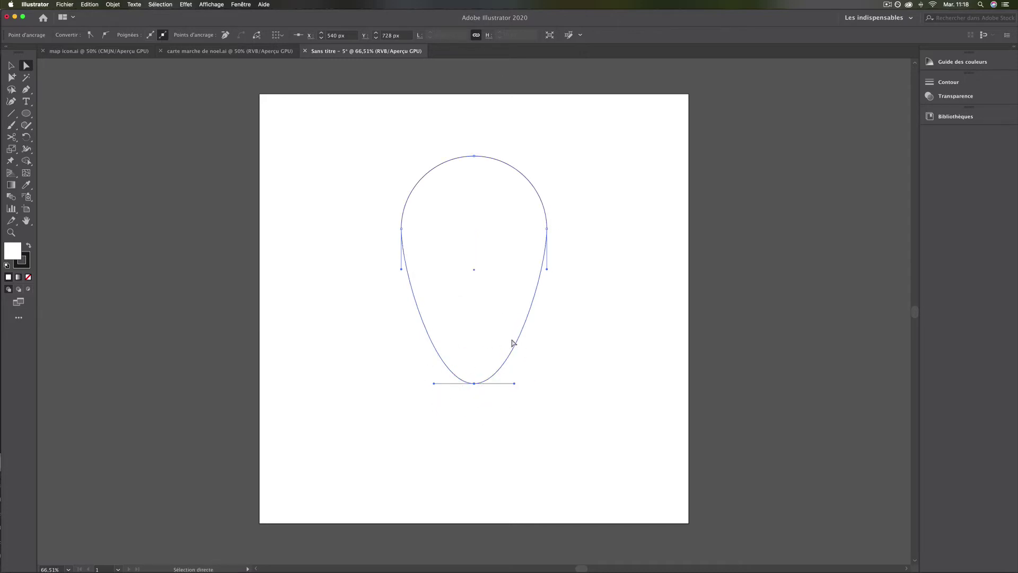
drag(515, 384, 472, 384)
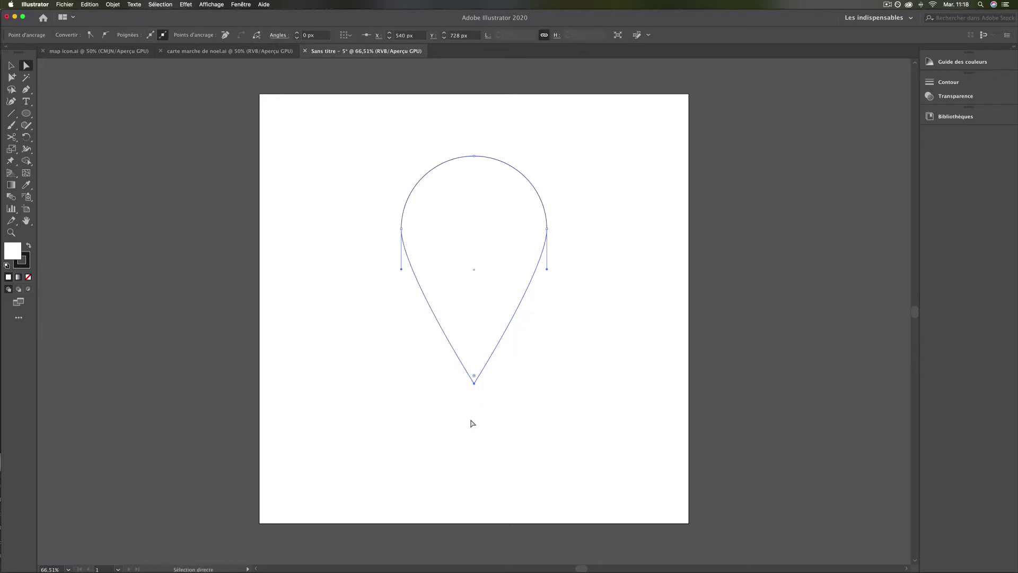
key(super+z)
key(super+z)
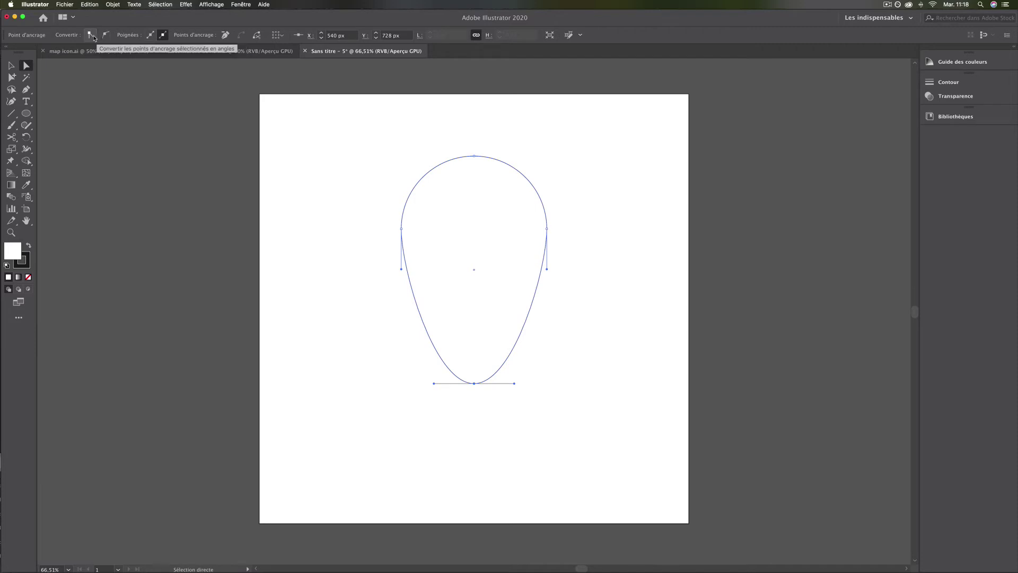
- Convert the bottom anchor point of the stretched circle to a corner to form the pin's sharp tip
click(92, 36)
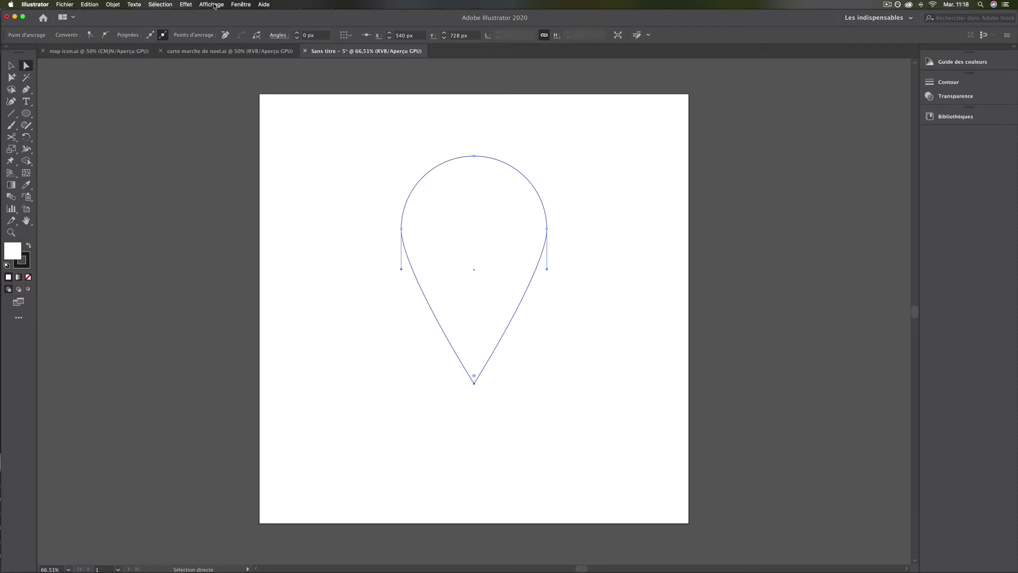
click(214, 5)
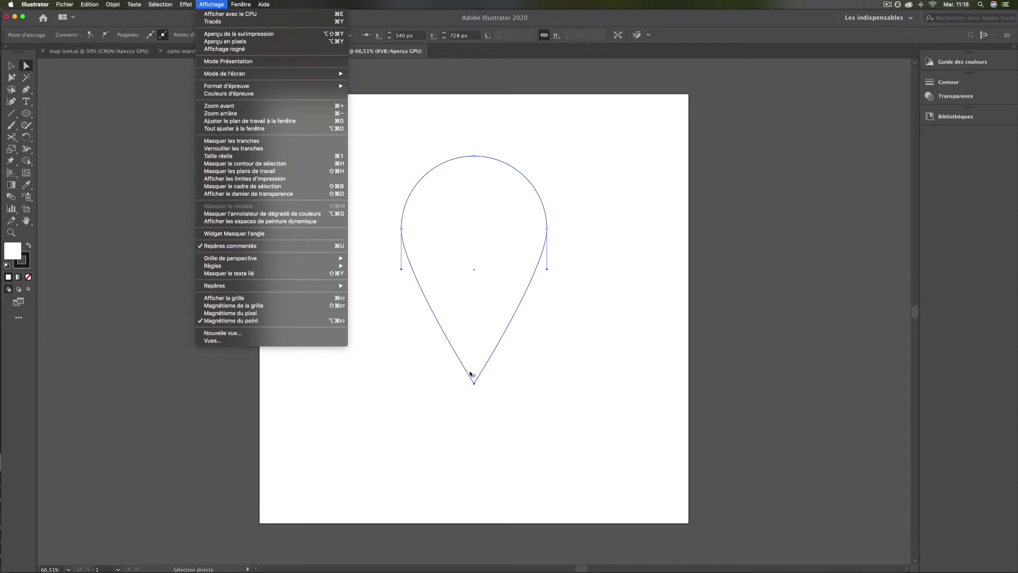
click(474, 385)
mouse_move(474, 384)
mouse_down()
mouse_move(484, 387)
mouse_move(474, 387)
mouse_up()
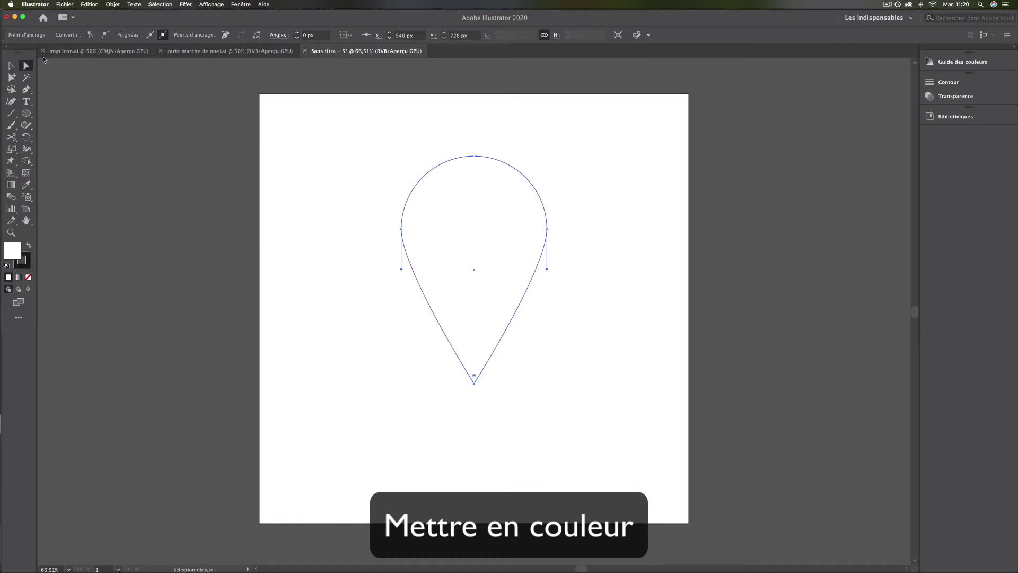
- View the reference pin in map icon.ai and, back in Sans titre - 5, delete the pin's right anchor point to keep only its left half
click(59, 50)
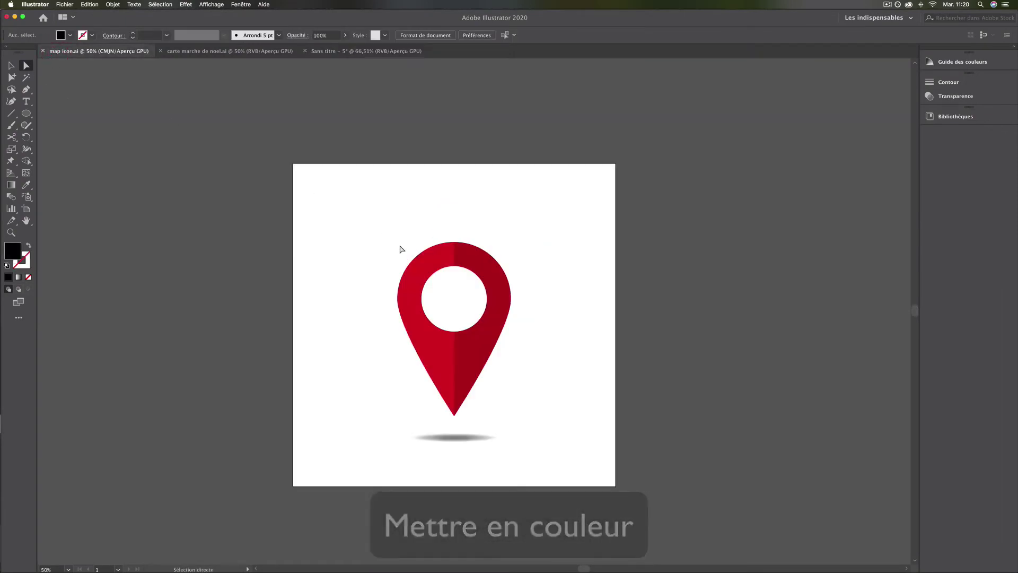
click(365, 51)
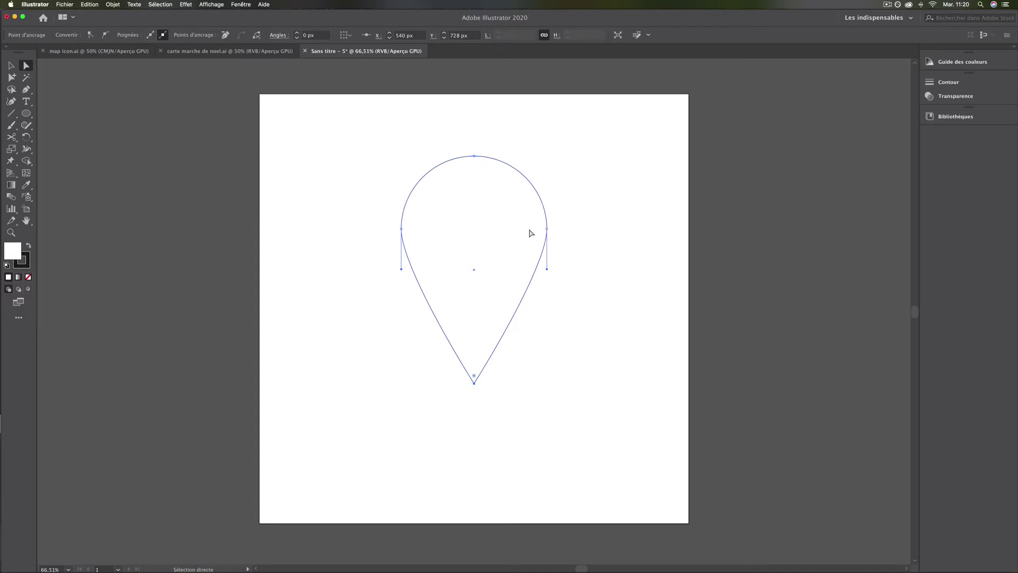
click(547, 229)
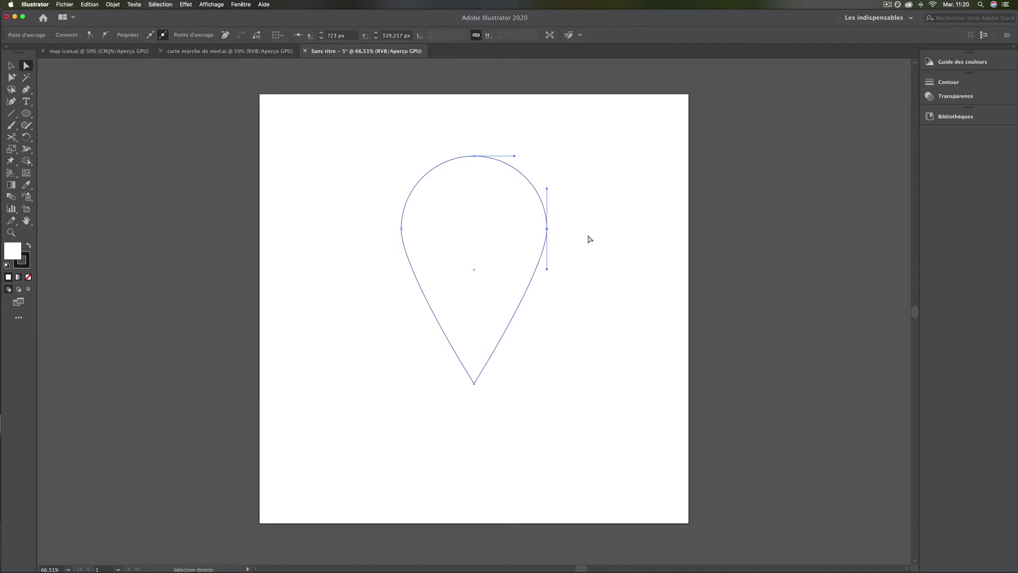
key(Delete)
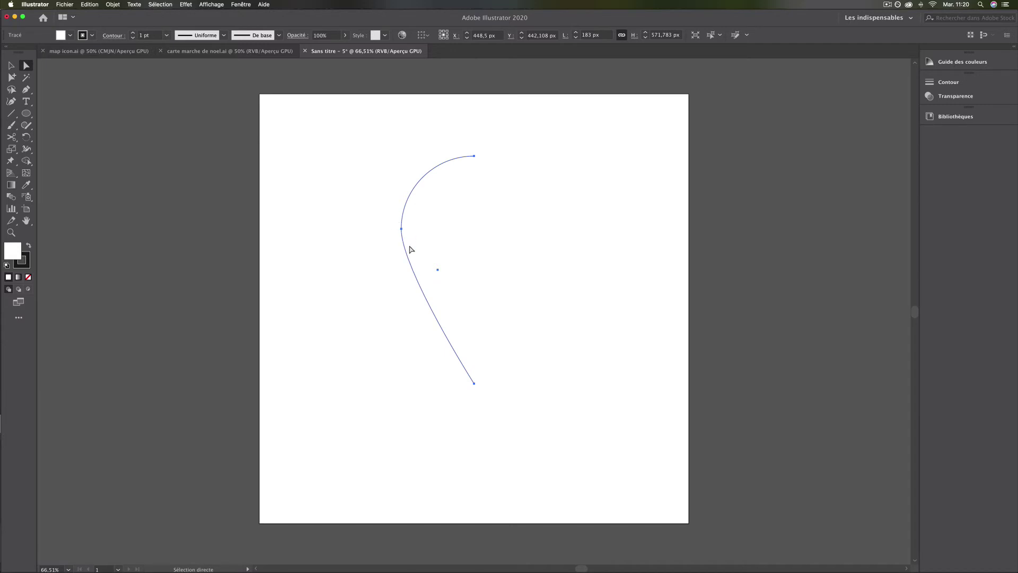
key(super+z)
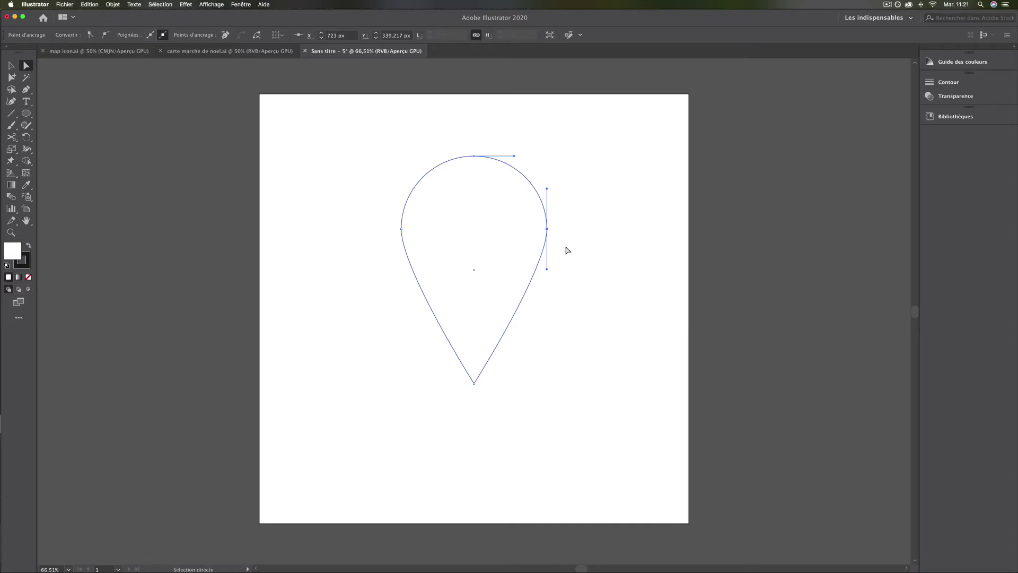
key(Delete)
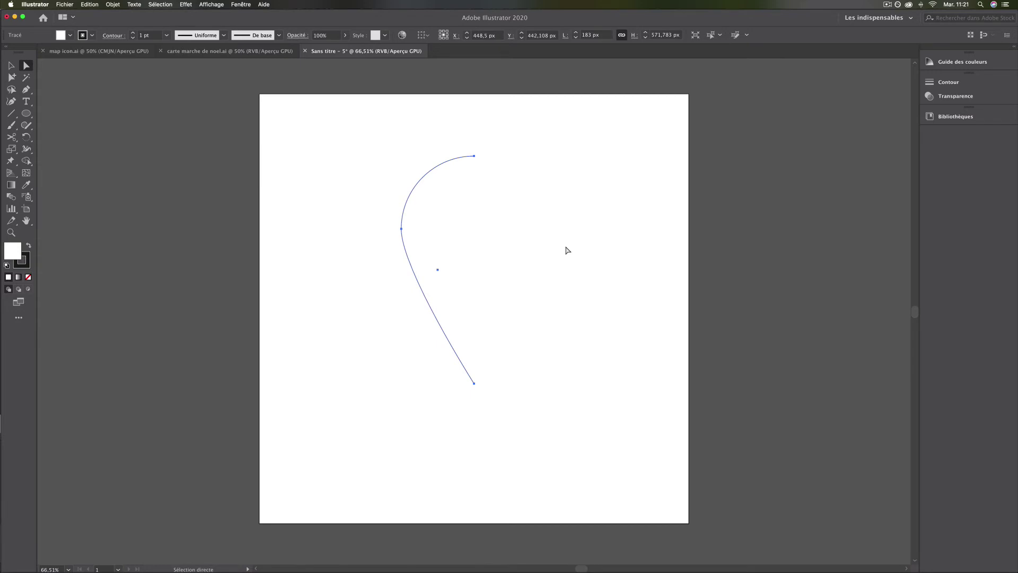
key(super+z)
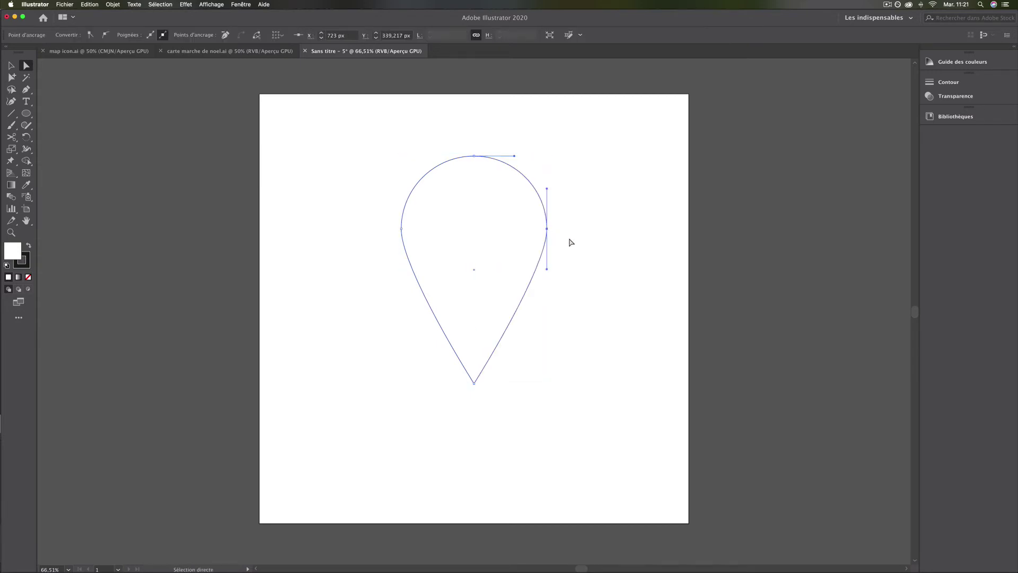
key(Delete)
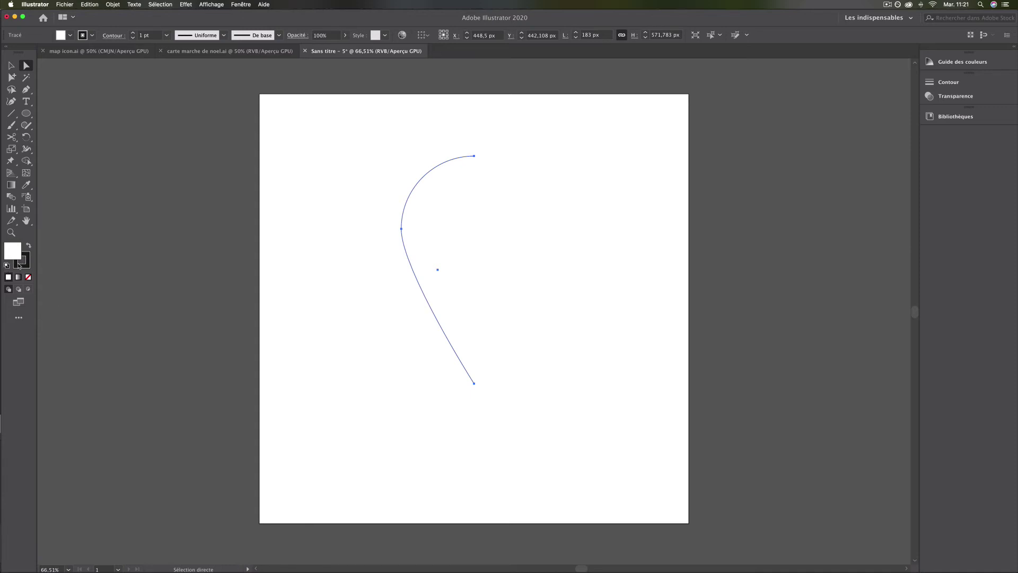
- Fill the half pin with pure red, ff0000
key(v)
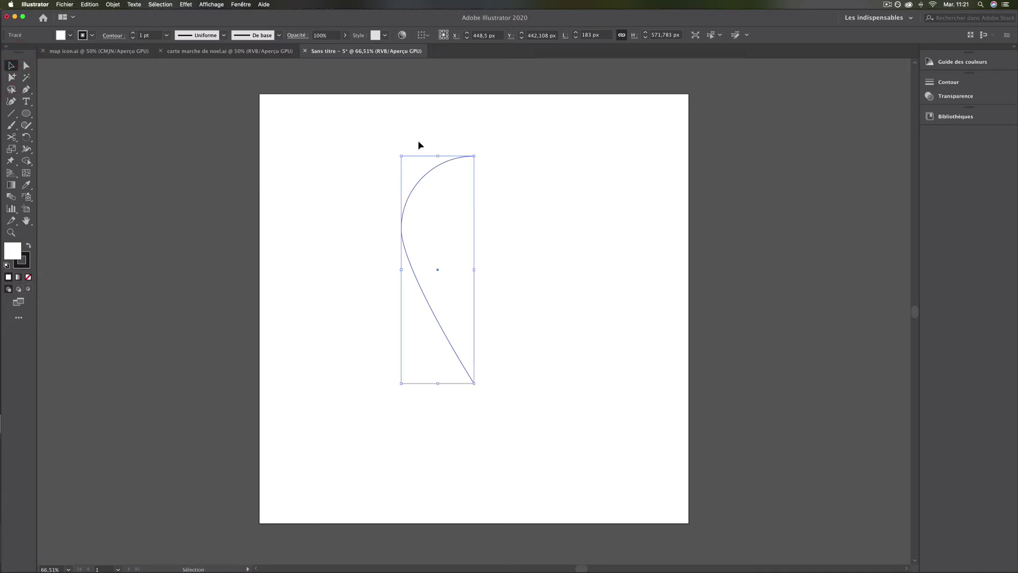
double_click(13, 251)
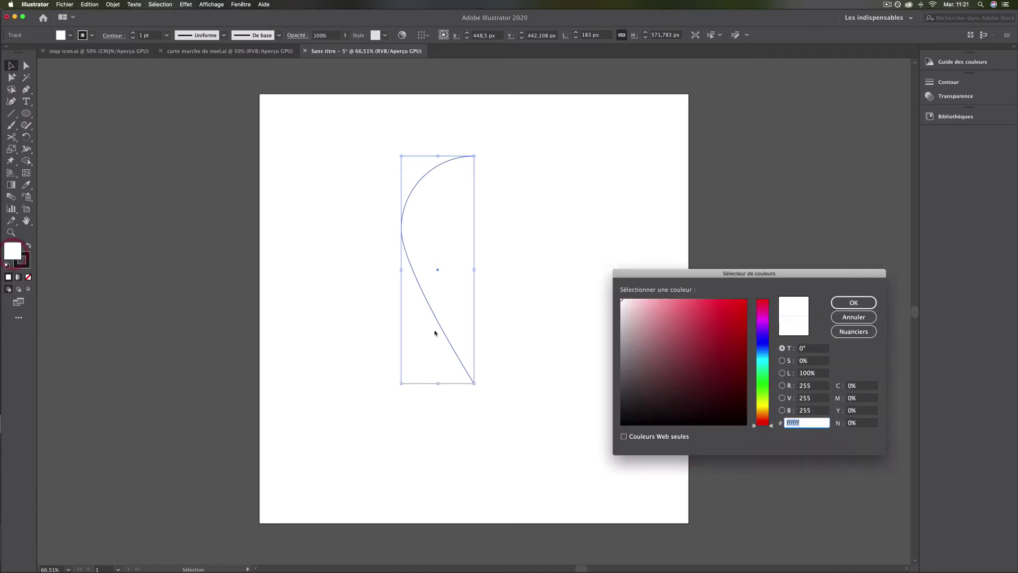
click(851, 317)
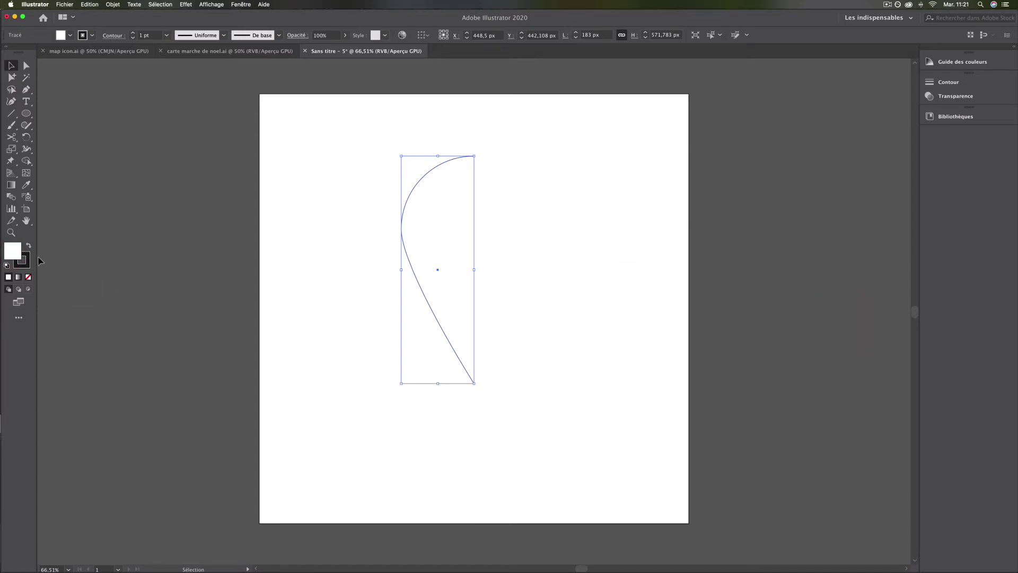
double_click(18, 254)
drag(682, 388, 754, 295)
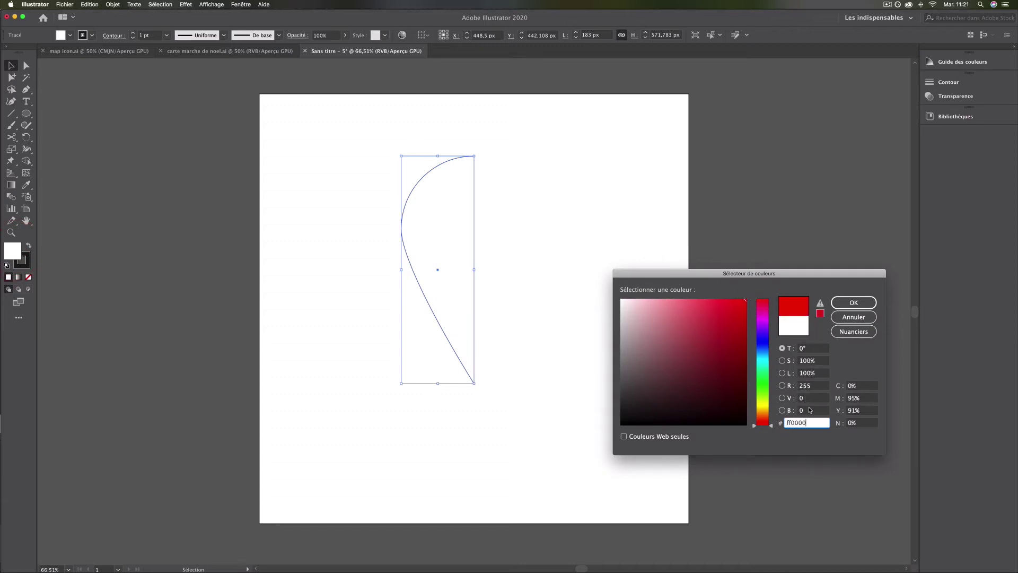
click(854, 302)
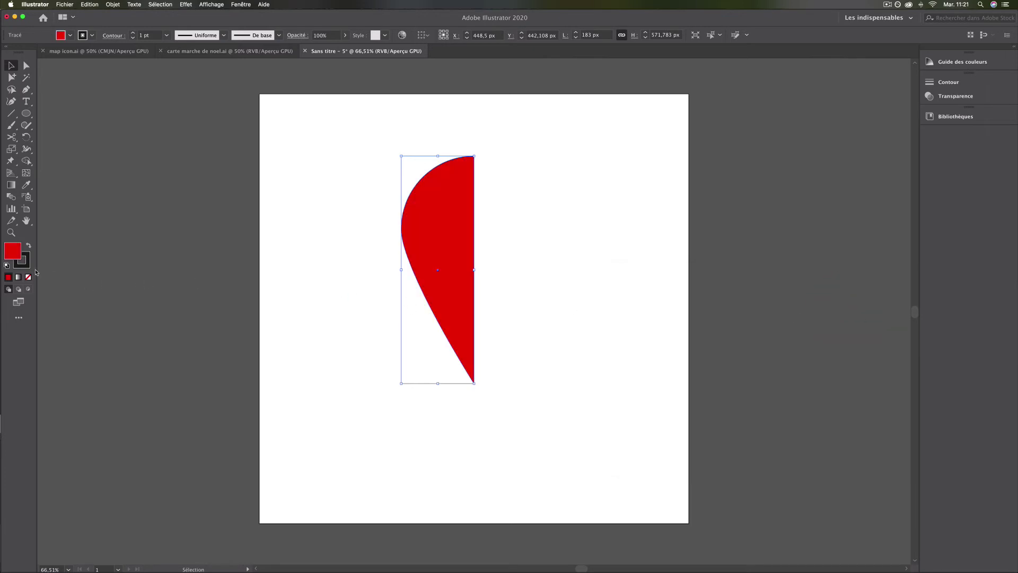
- Remove the stroke from the red half pin and make the fill the active colour attribute again
click(26, 265)
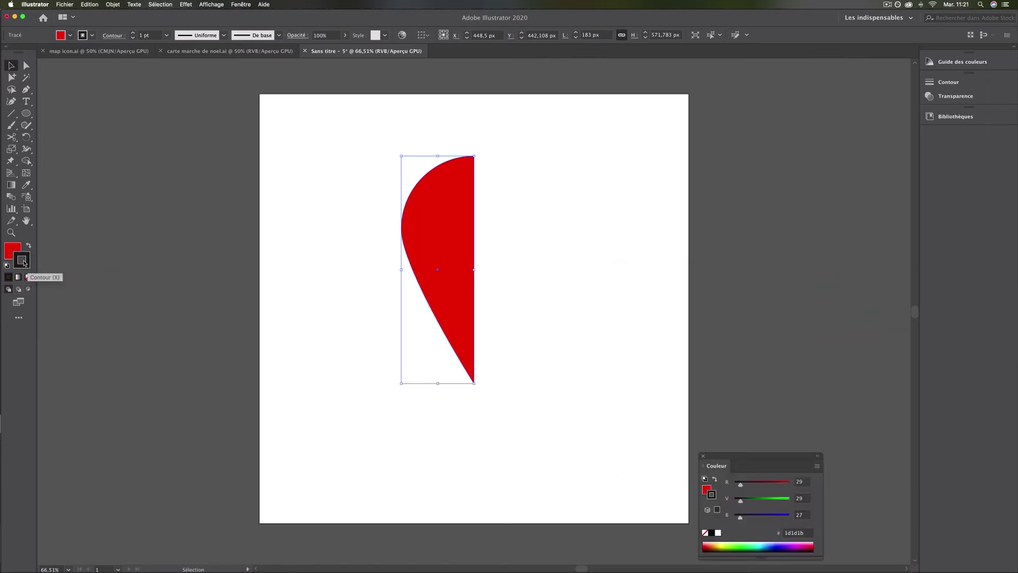
click(10, 253)
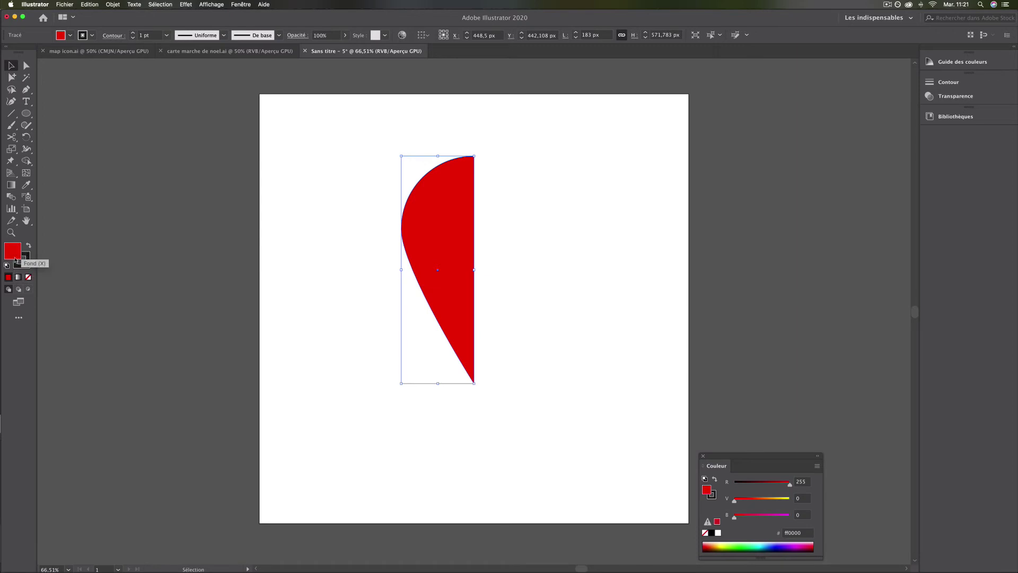
click(26, 256)
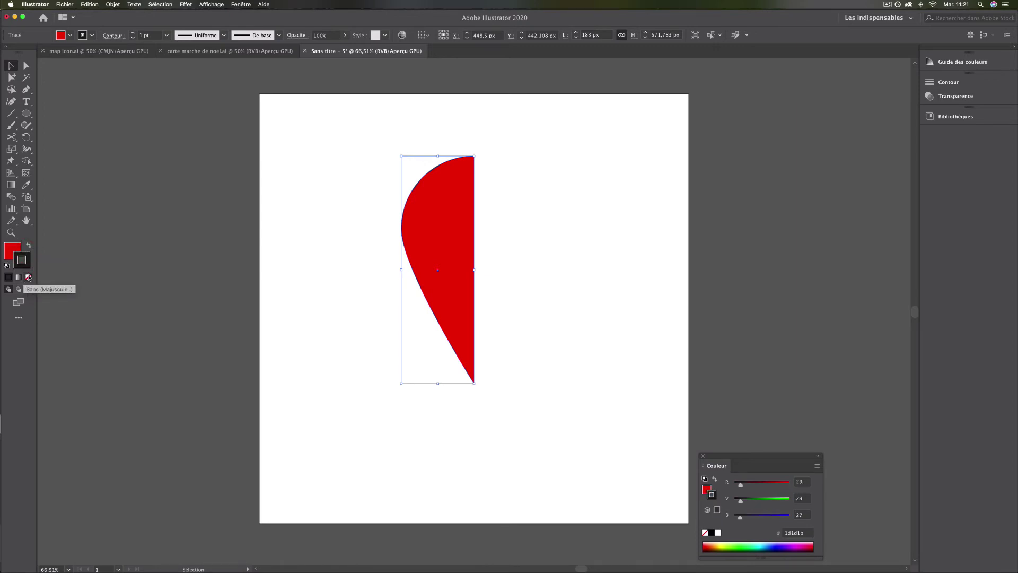
click(28, 277)
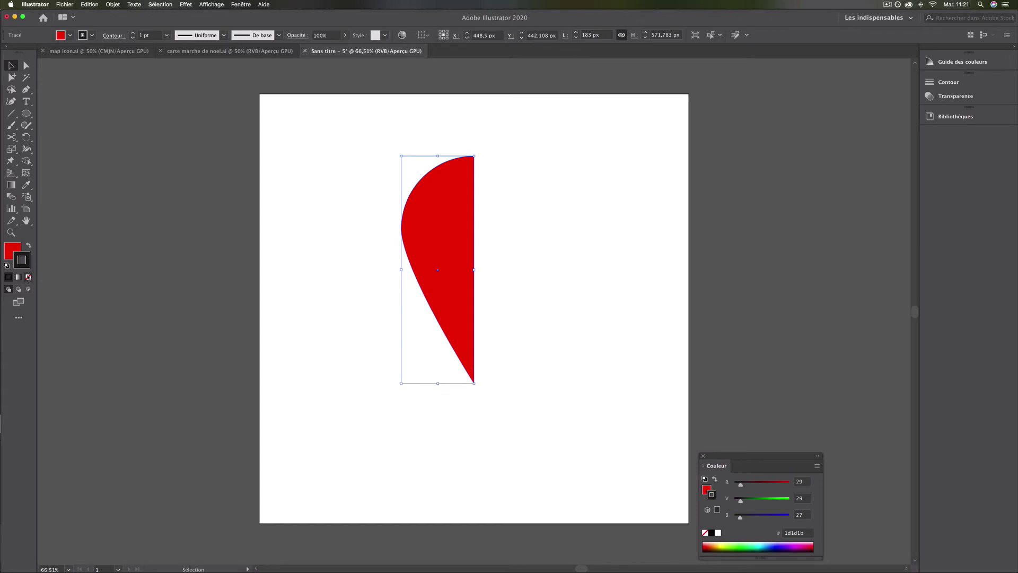
click(12, 250)
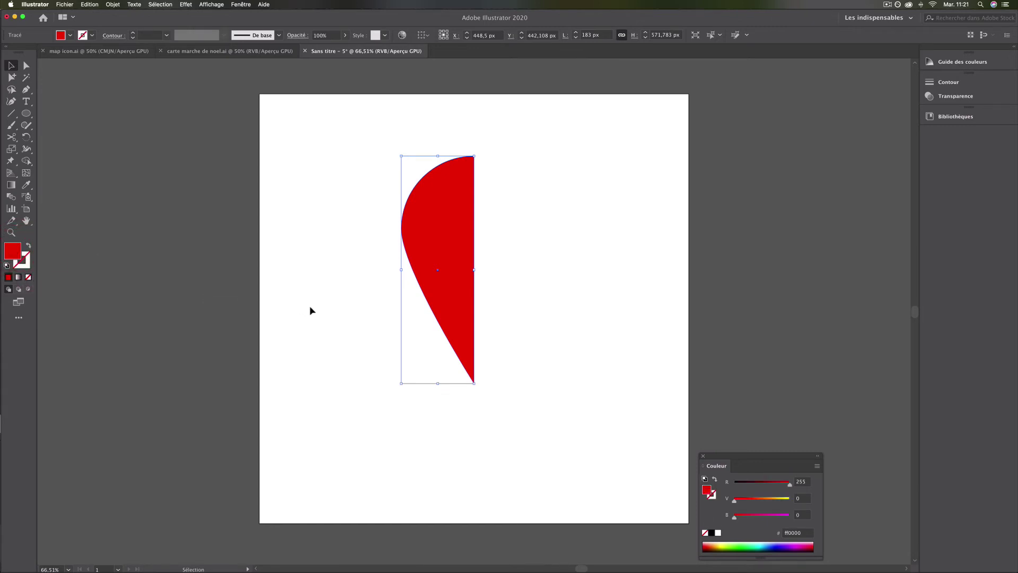
click(327, 311)
click(432, 292)
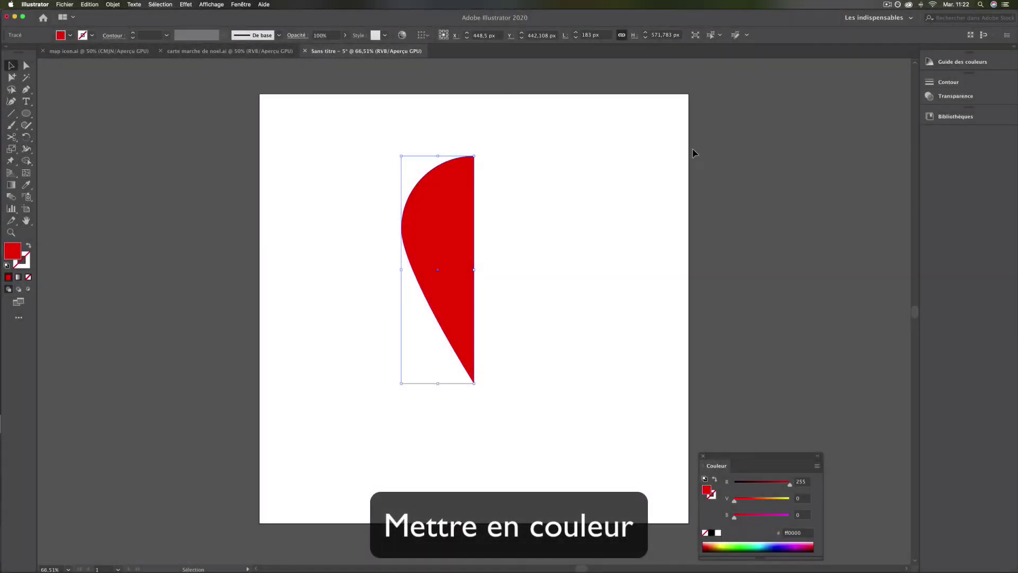
- Create a reflected copy of the red half pin across the vertical axis, previewing the reflection first
click(327, 165)
click(442, 190)
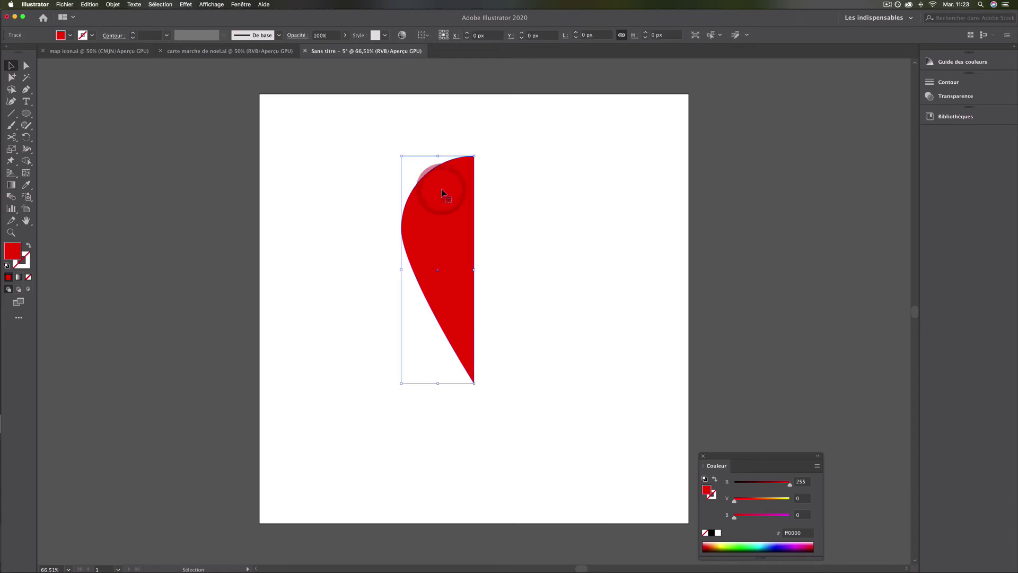
right_click(442, 191)
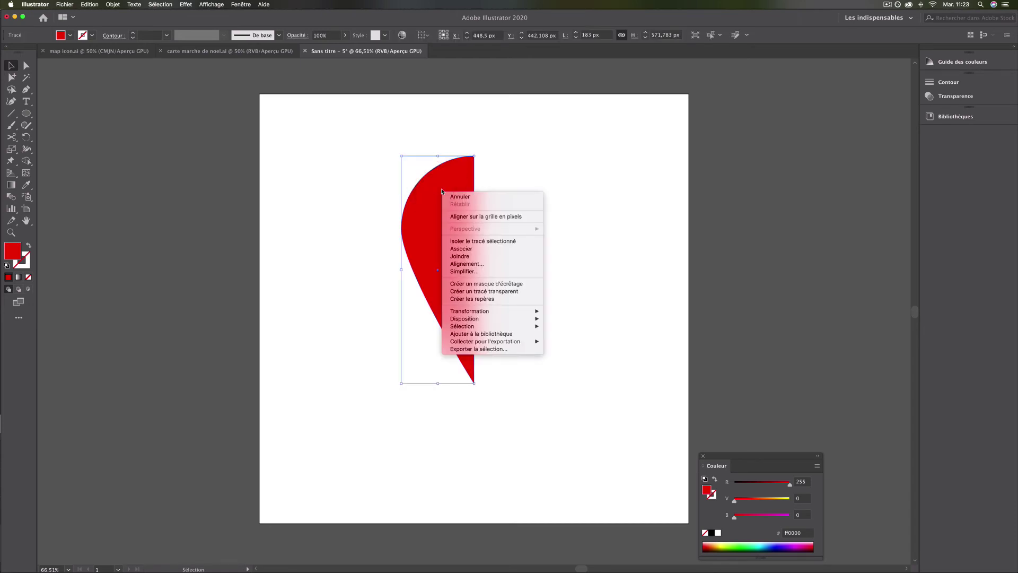
mouse_move(490, 311)
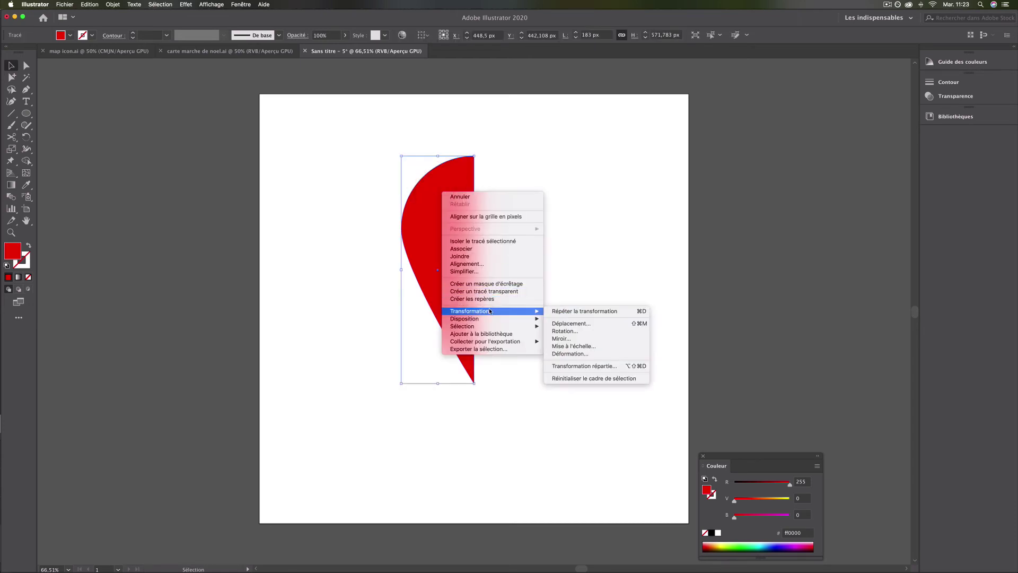
click(586, 340)
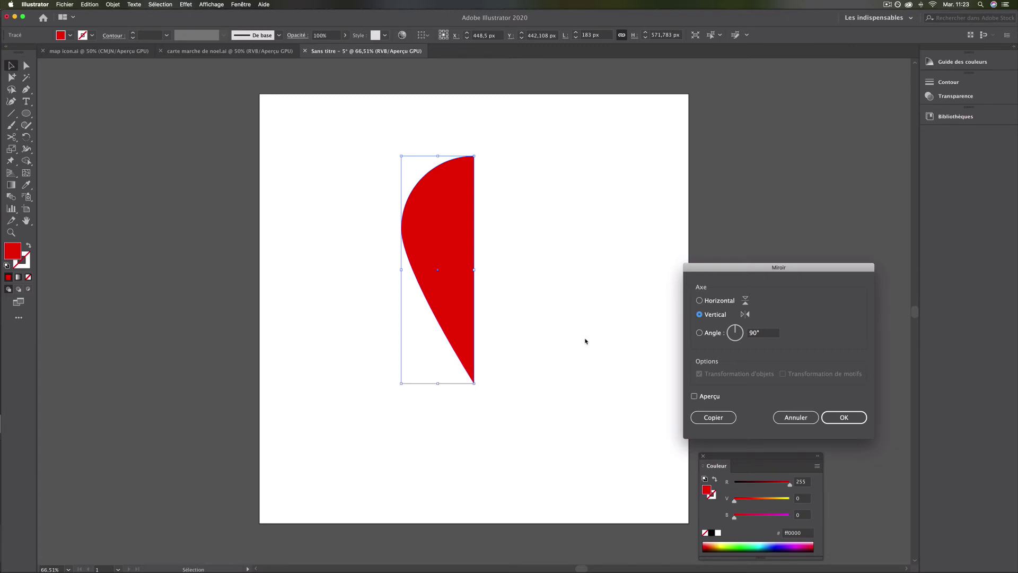
click(694, 396)
click(694, 396)
click(694, 396)
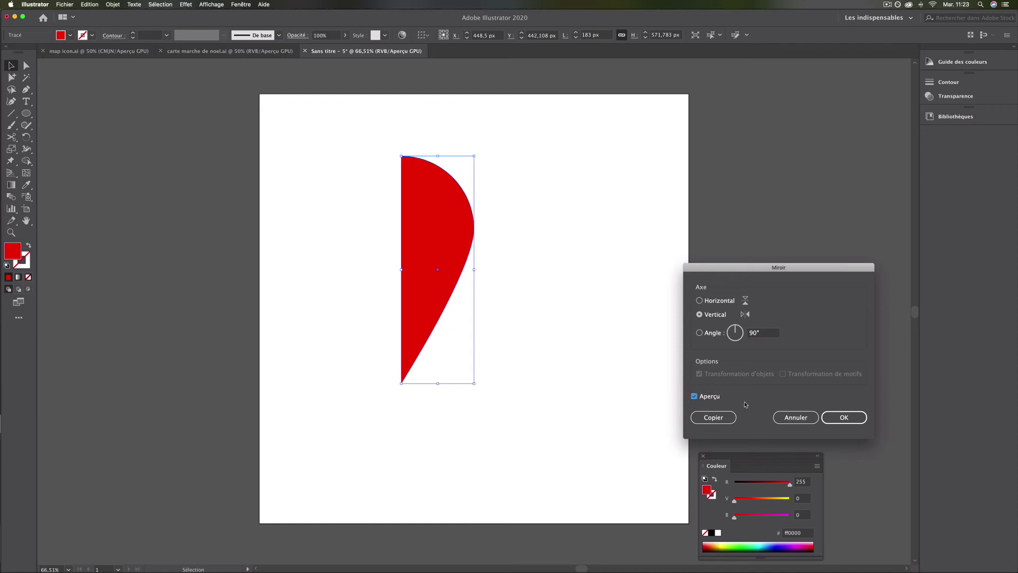
click(697, 422)
click(694, 397)
click(695, 396)
click(709, 419)
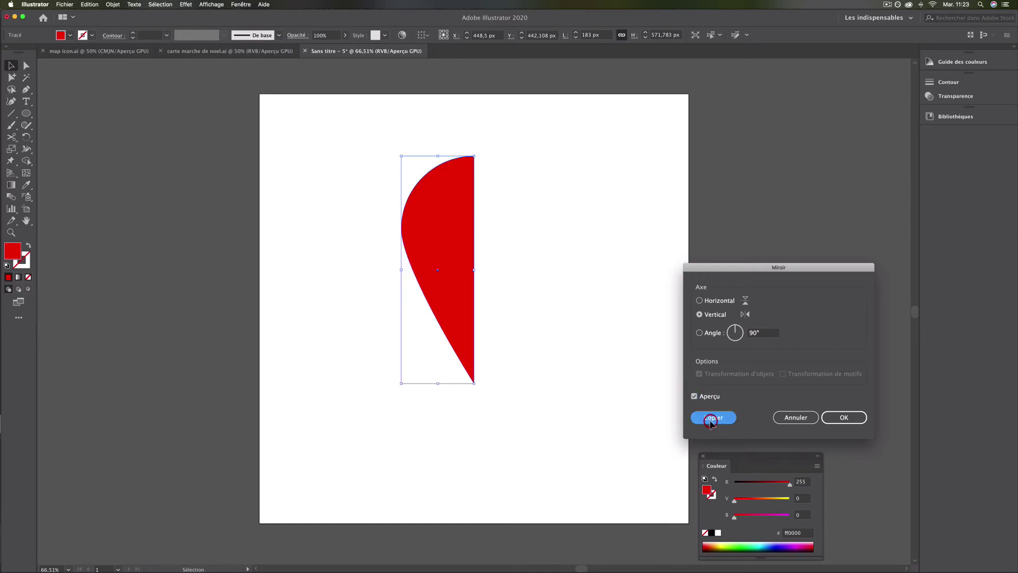
- Move the mirrored copy horizontally to X 631.5 px so its straight edge meets the left half and completes the pin
drag(422, 262, 495, 260)
click(590, 291)
click(534, 242)
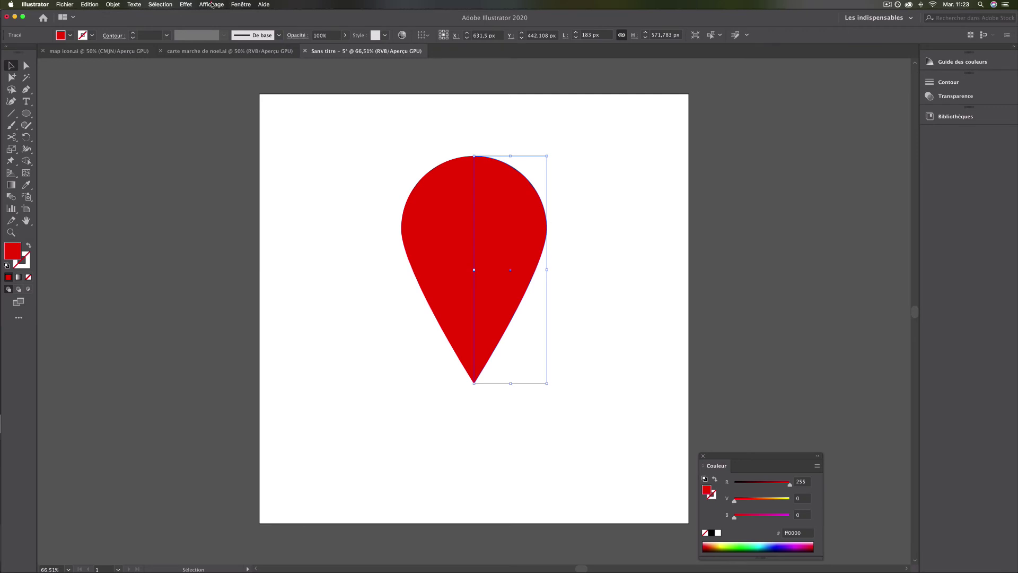
- Toggle point snapping and test it by moving the pin's right half away and back against the left half
click(212, 5)
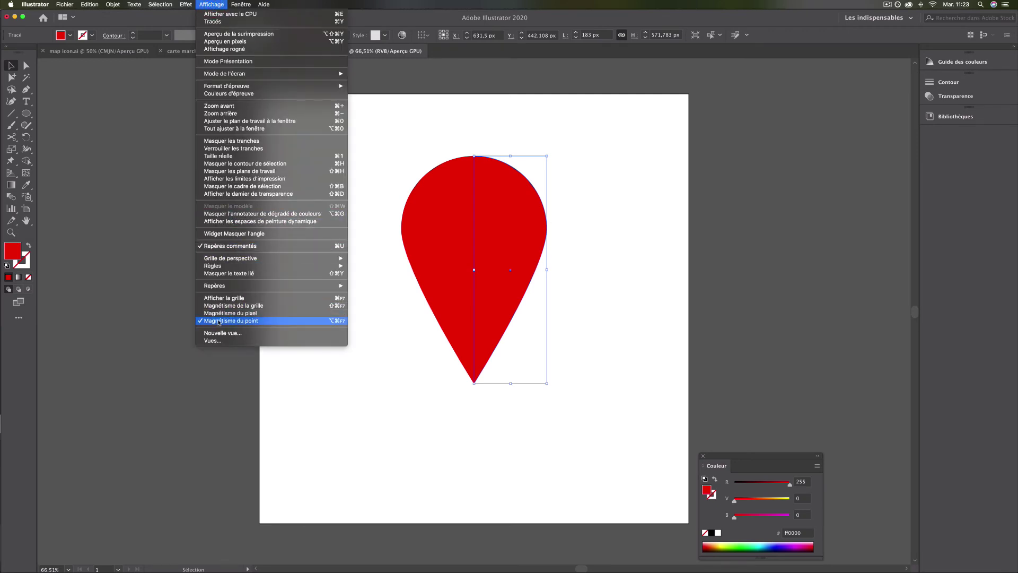
click(242, 321)
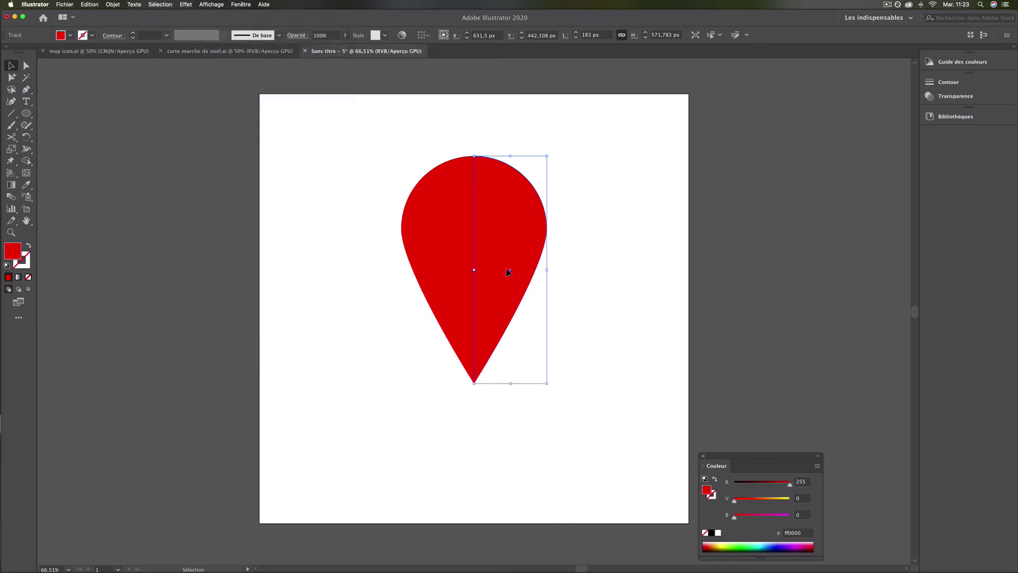
drag(509, 265, 559, 287)
drag(555, 287, 507, 266)
click(599, 291)
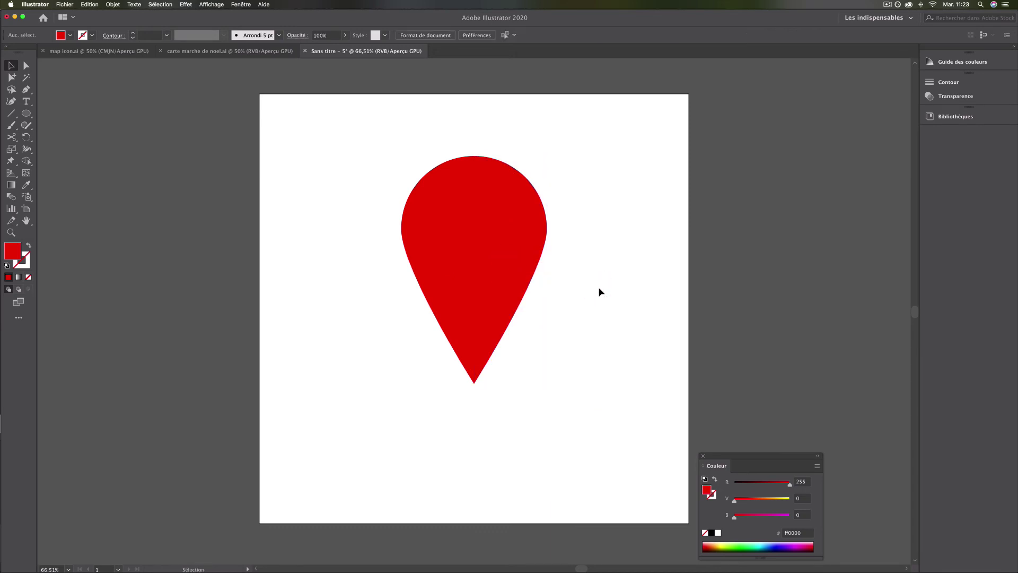
- Fill the pin's right half with darker red ce0000 and compare the result with the reference pin in map icon.ai
click(524, 248)
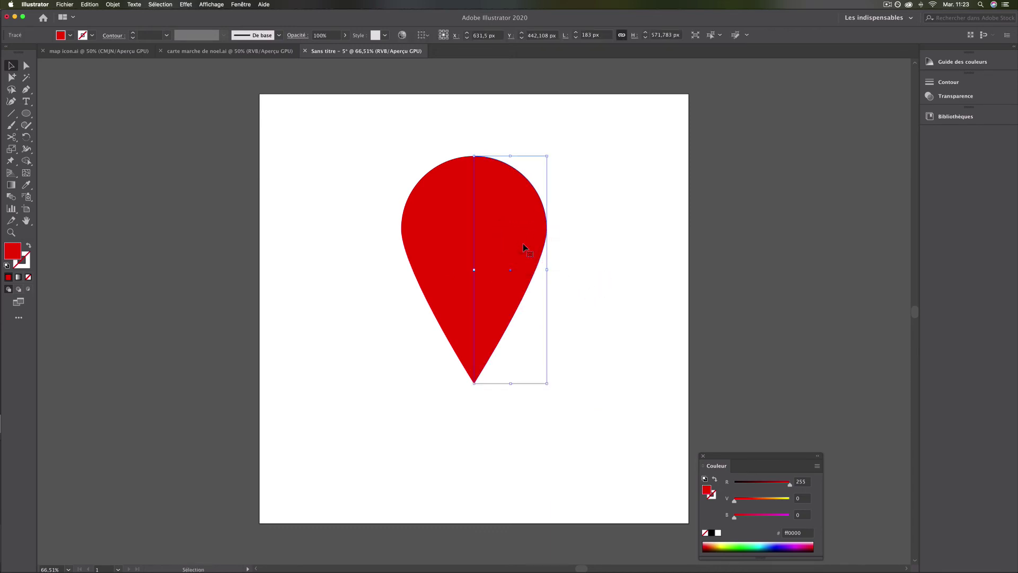
double_click(13, 250)
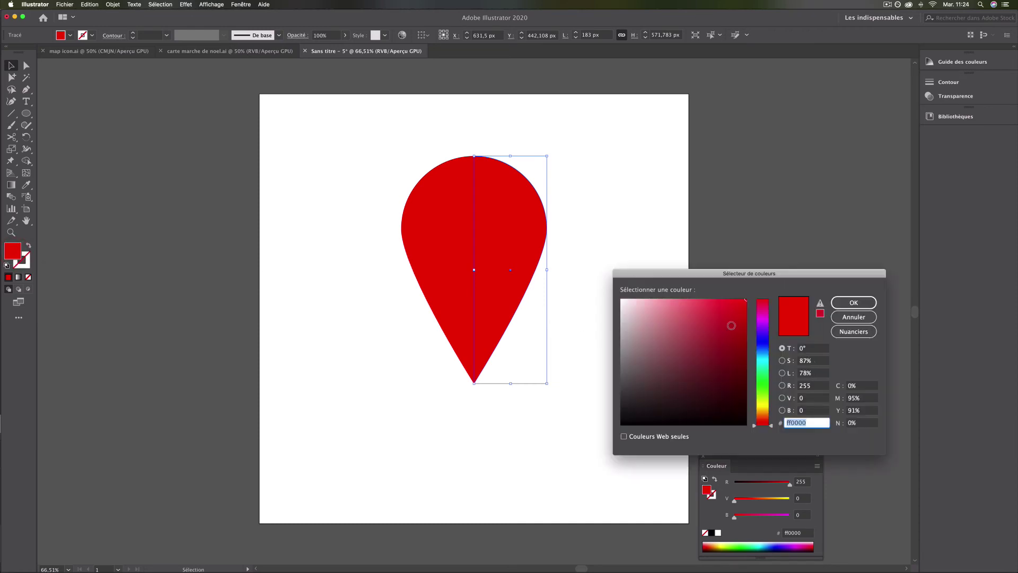
drag(731, 325, 747, 323)
click(854, 303)
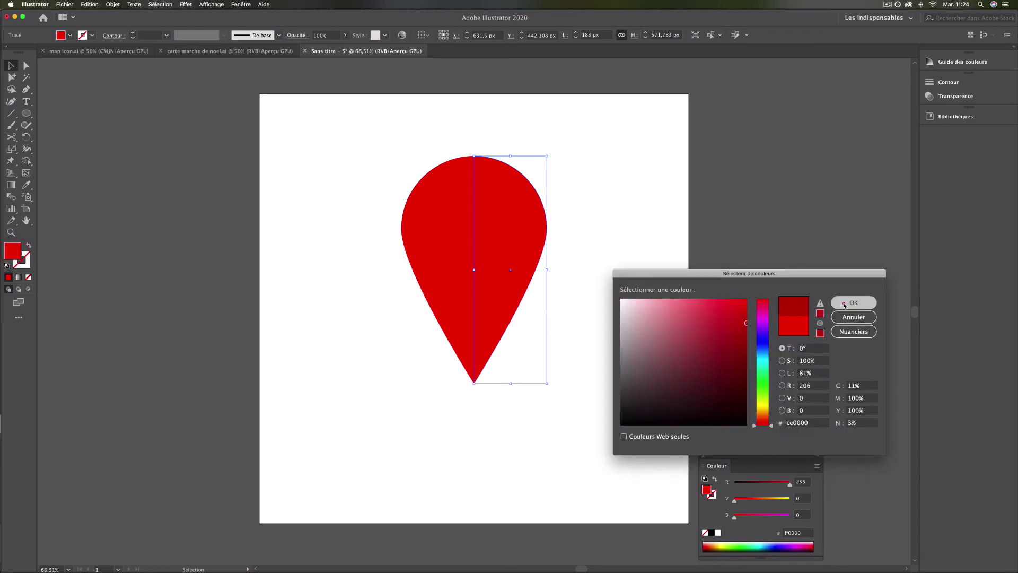
click(613, 259)
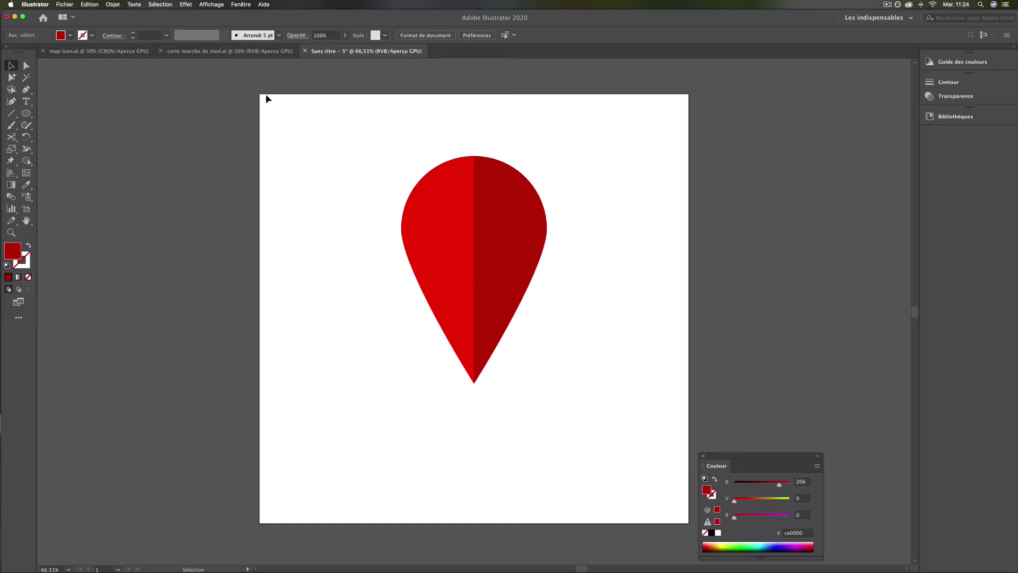
click(102, 54)
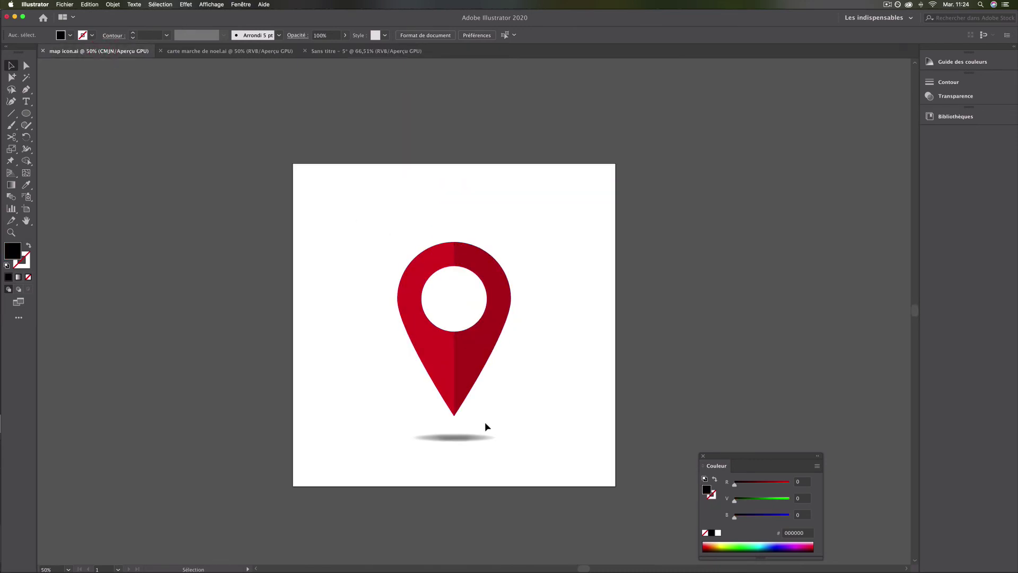
click(339, 51)
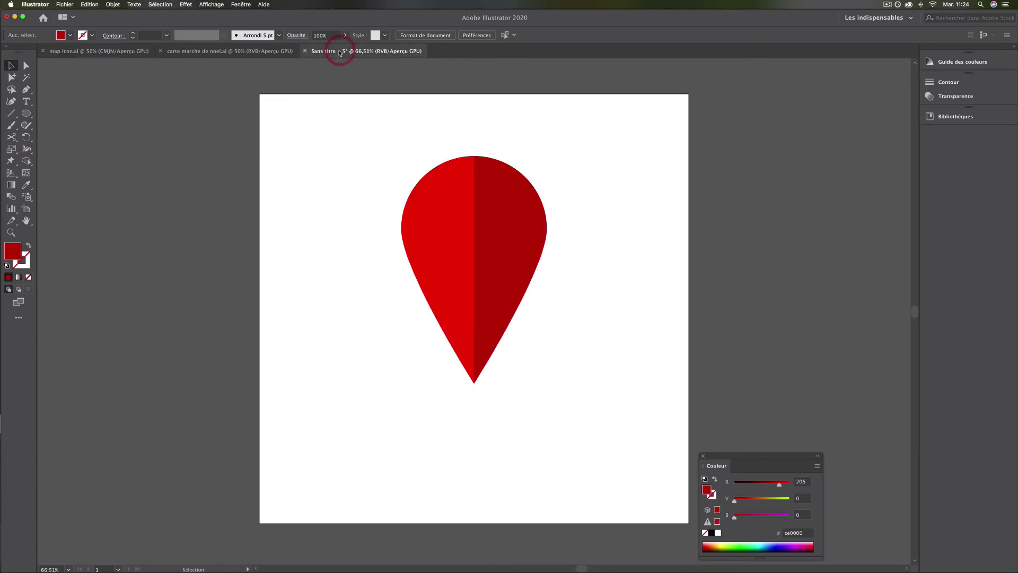
click(449, 192)
right_click(449, 192)
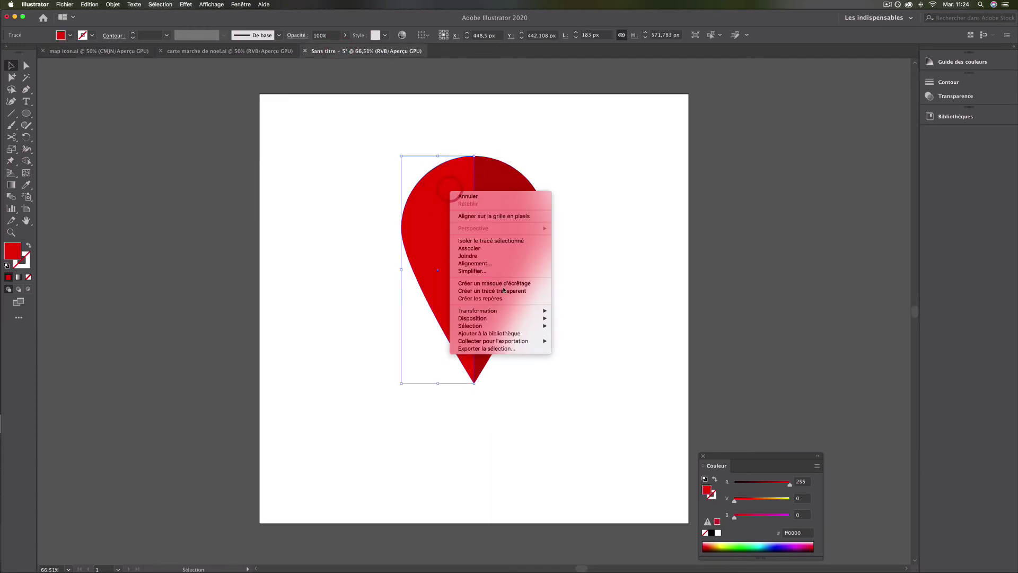
mouse_move(509, 310)
click(606, 338)
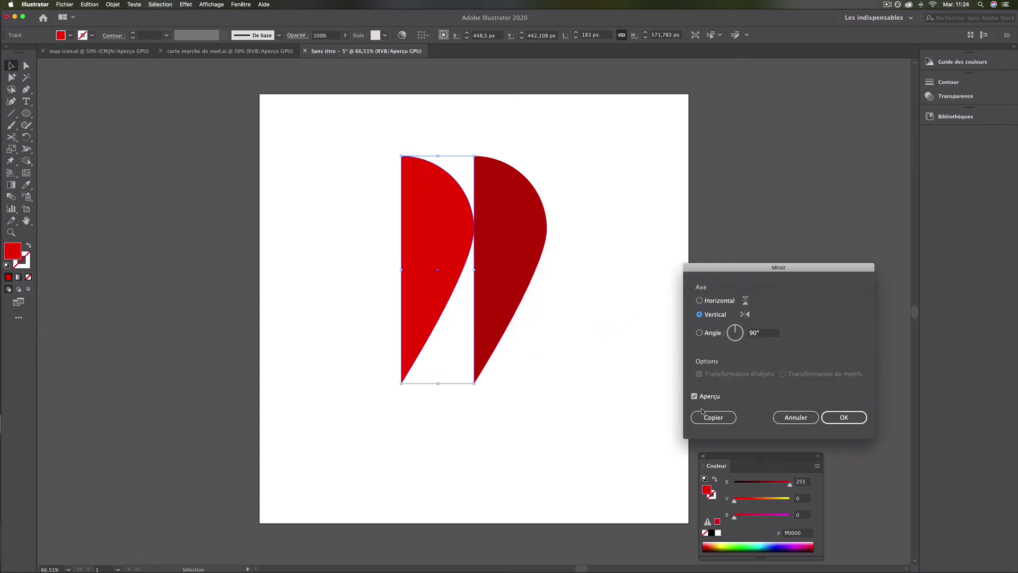
click(806, 418)
click(631, 247)
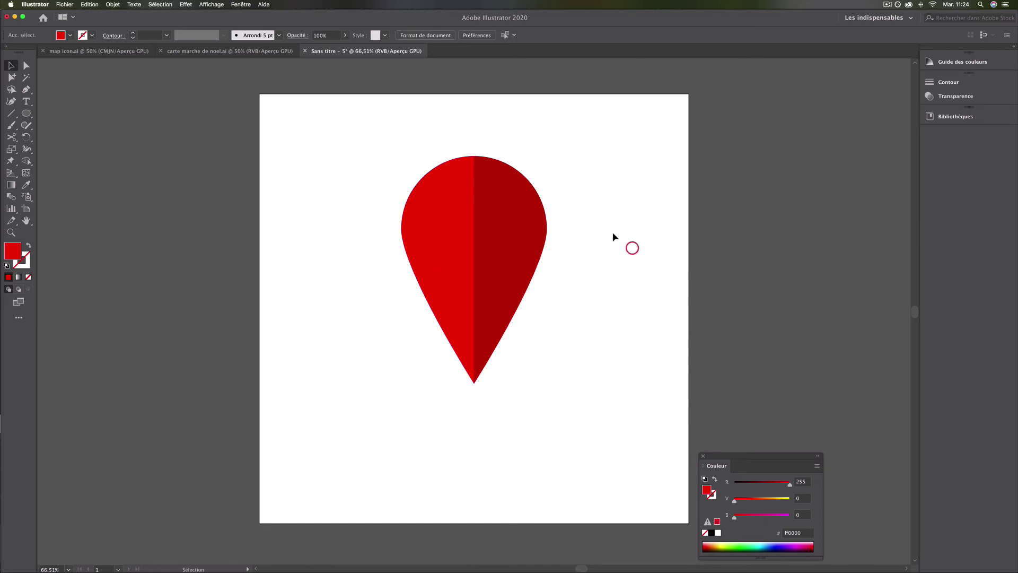
click(537, 219)
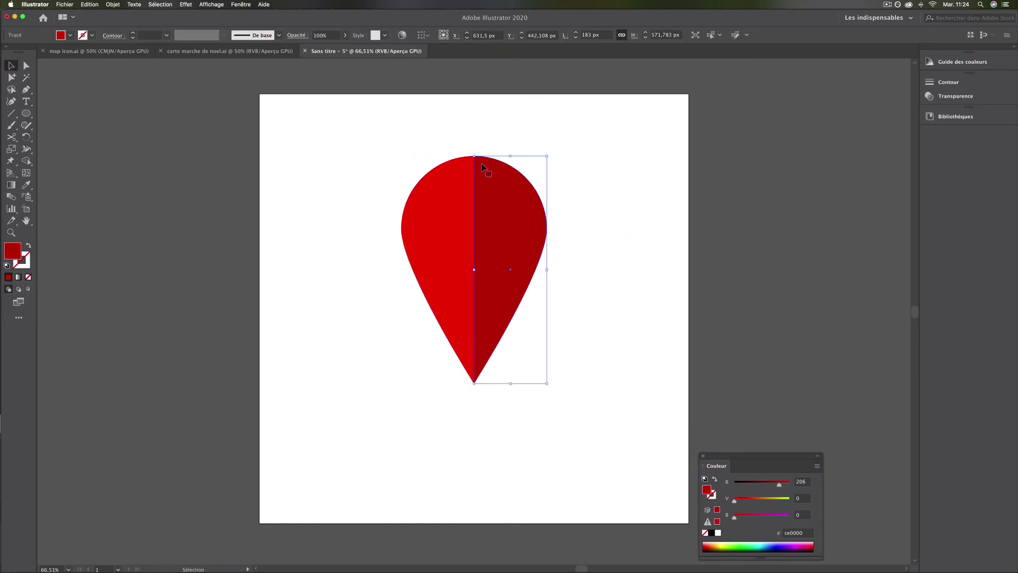
click(630, 172)
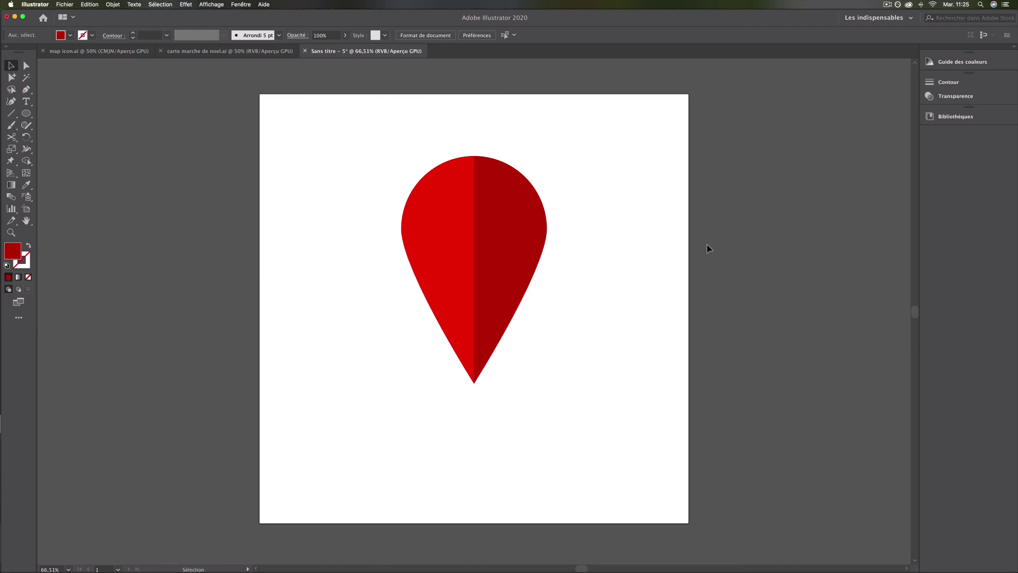
- Draw a circle about 216 px wide centred on the pin's dividing line and move it down to Y 341 px
click(26, 114)
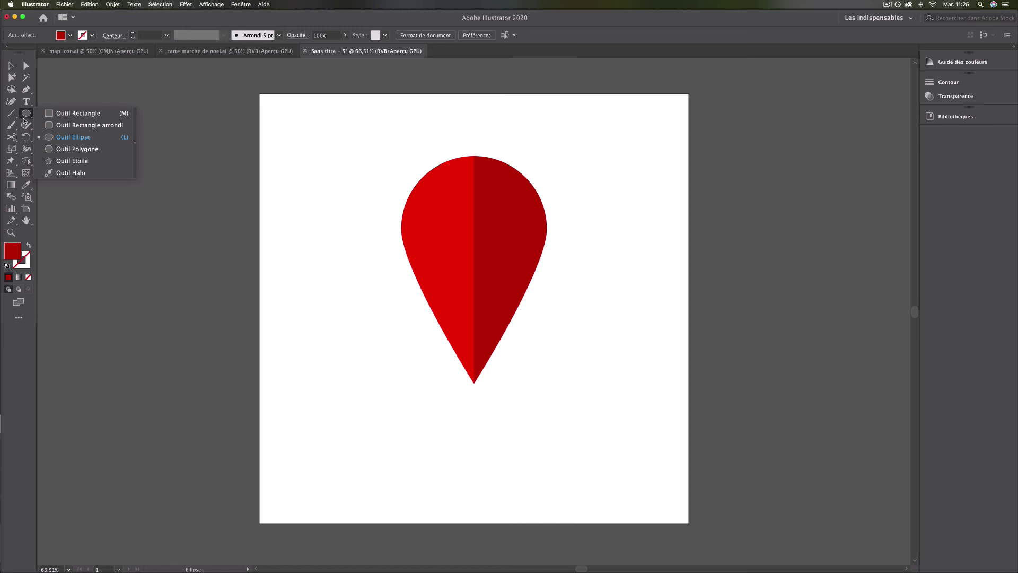
click(57, 114)
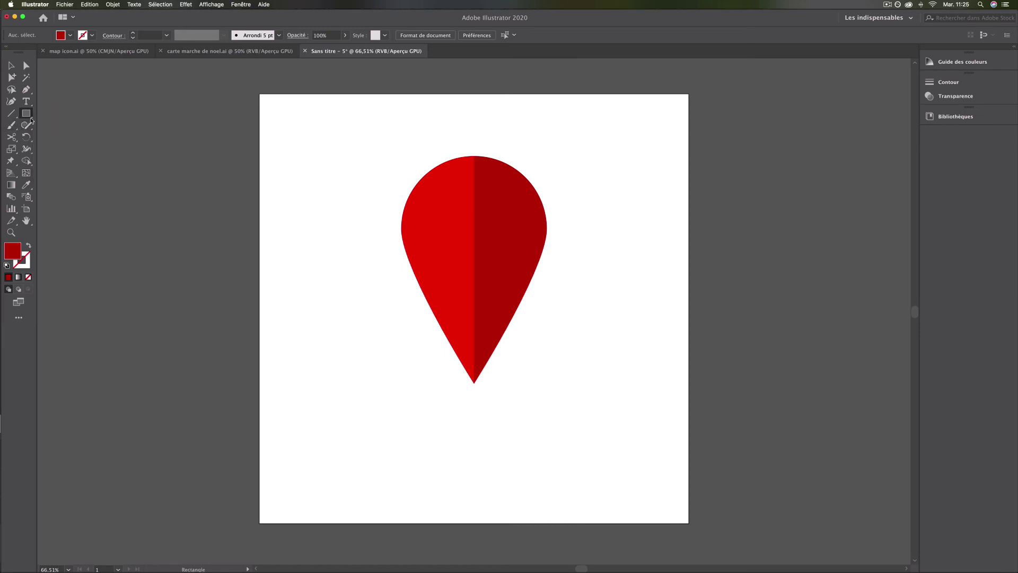
click(27, 114)
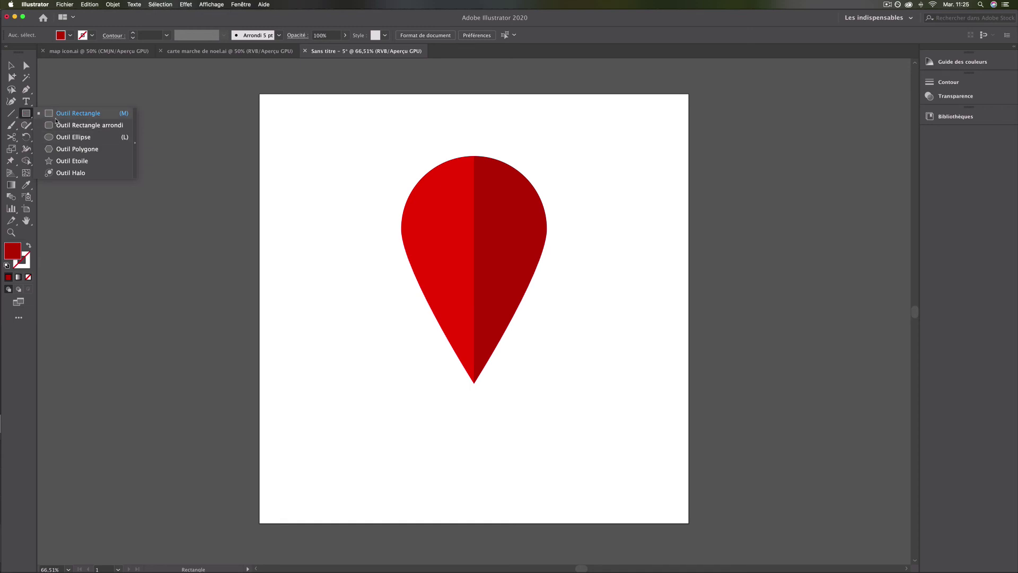
click(73, 137)
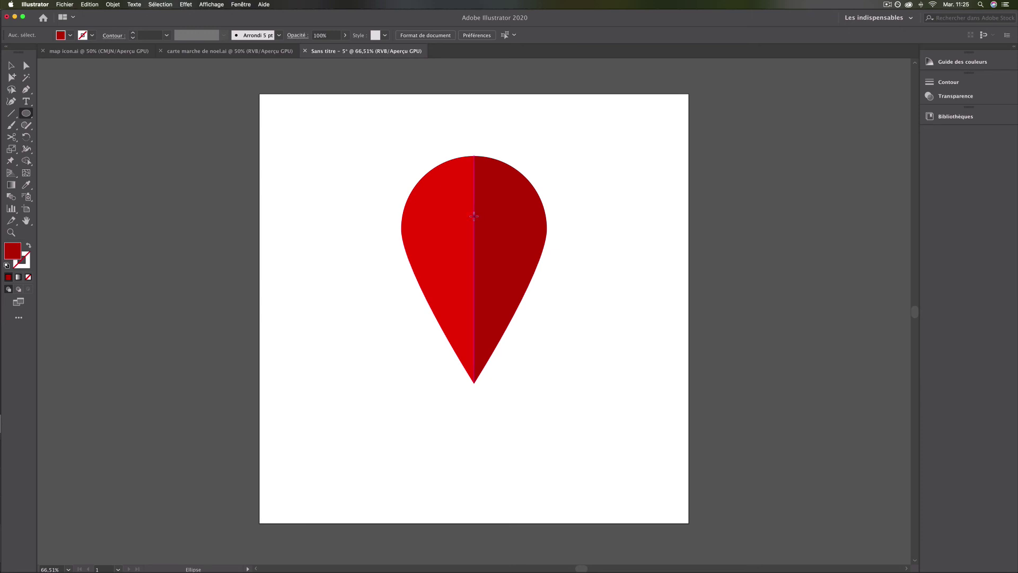
drag(474, 216, 445, 187)
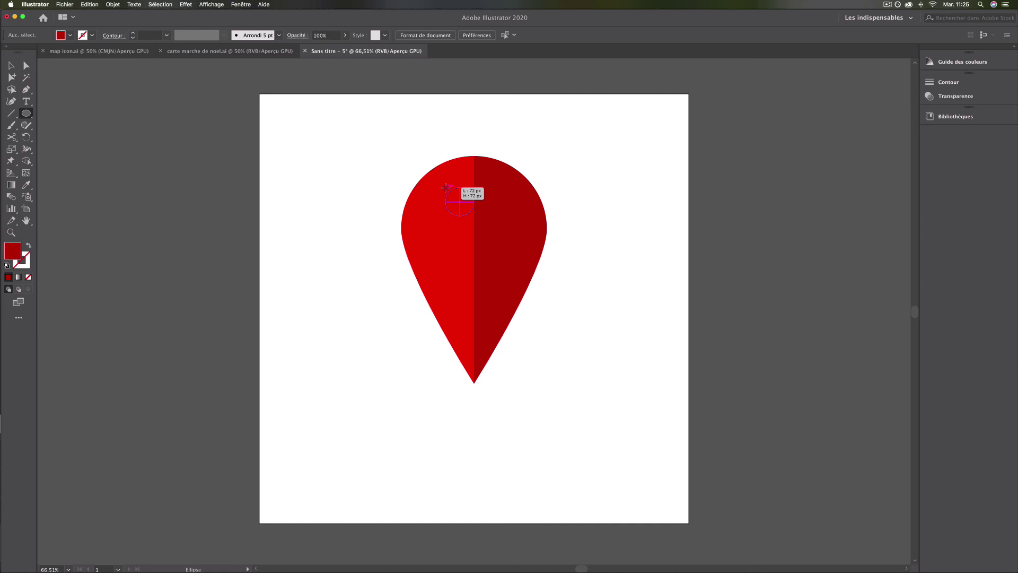
drag(446, 186, 419, 183)
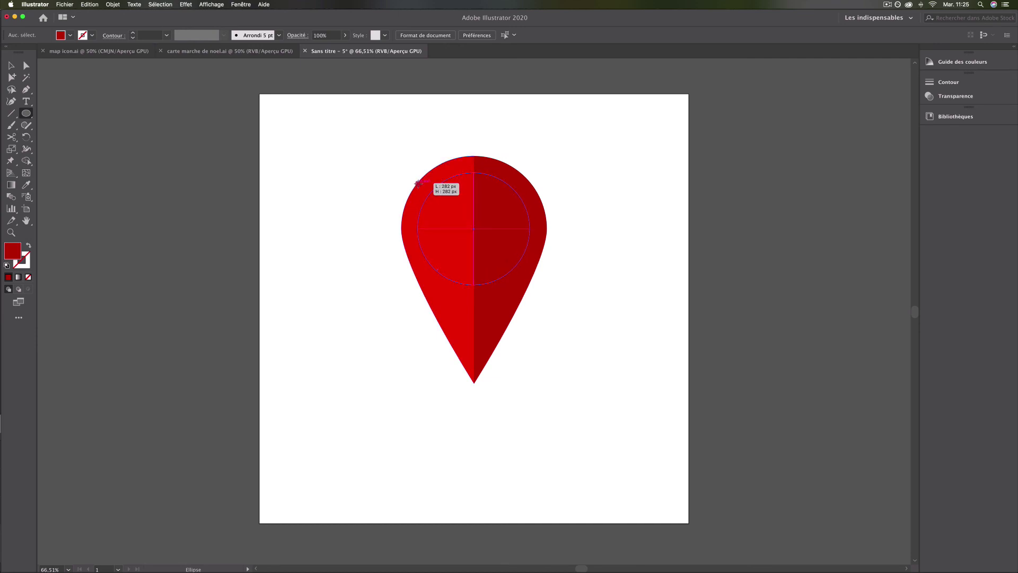
mouse_move(418, 183)
mouse_down()
mouse_move(483, 183)
mouse_move(393, 182)
mouse_move(418, 175)
mouse_move(431, 192)
mouse_up()
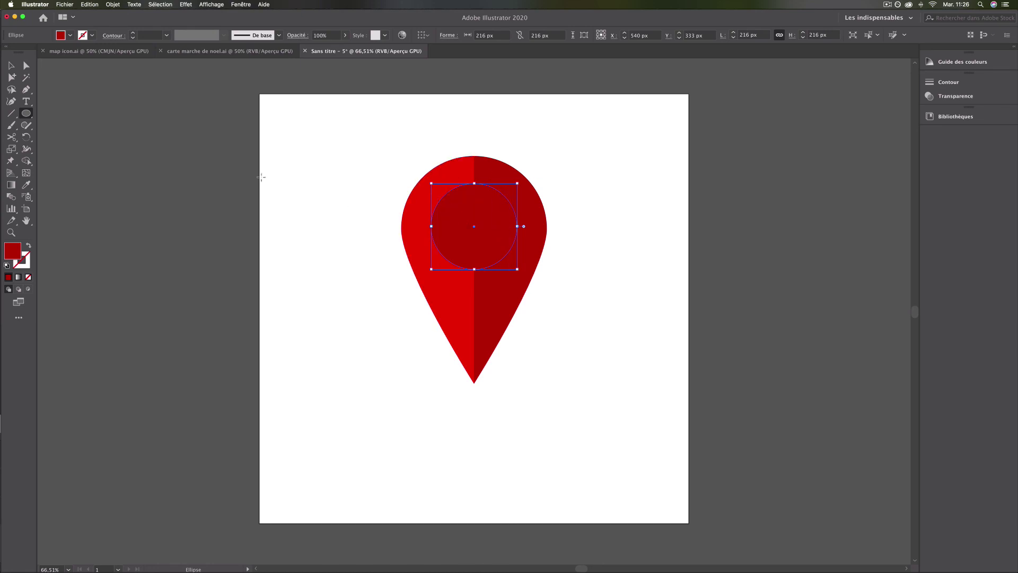
click(11, 65)
drag(462, 208, 463, 207)
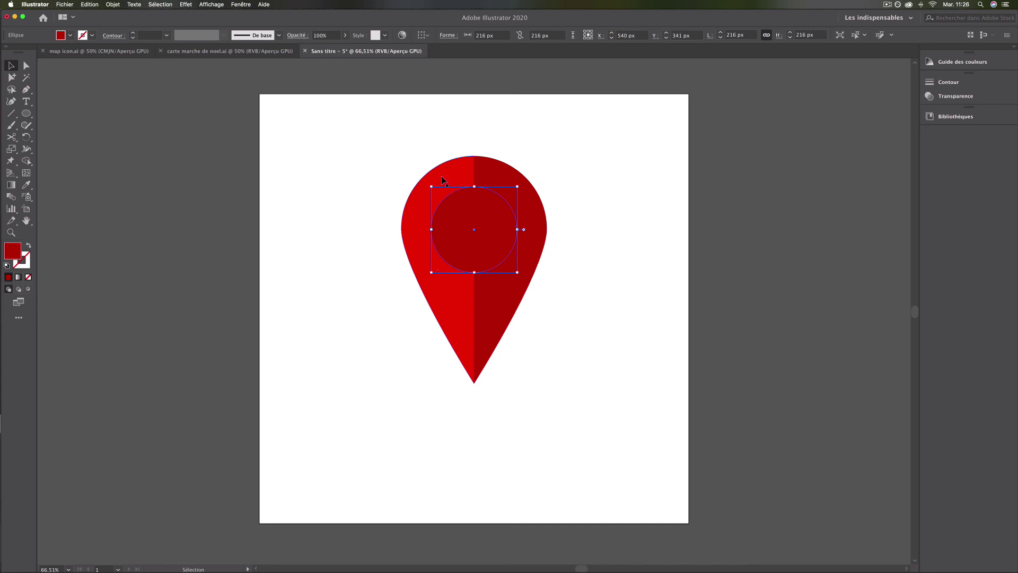
- Fill the circle in the pin's head with white ffffff and deselect it
double_click(13, 251)
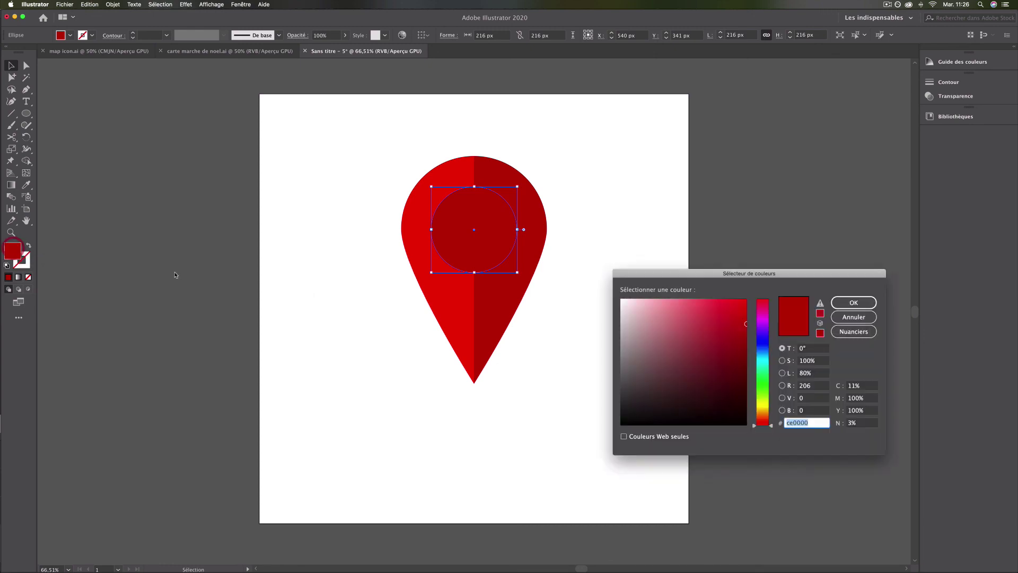
drag(674, 333, 615, 297)
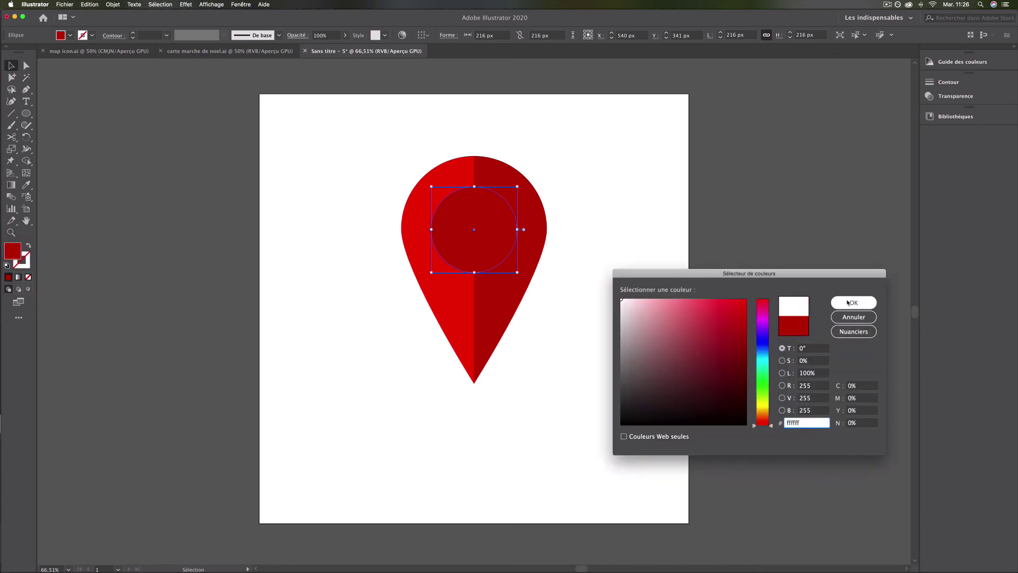
click(853, 302)
click(637, 298)
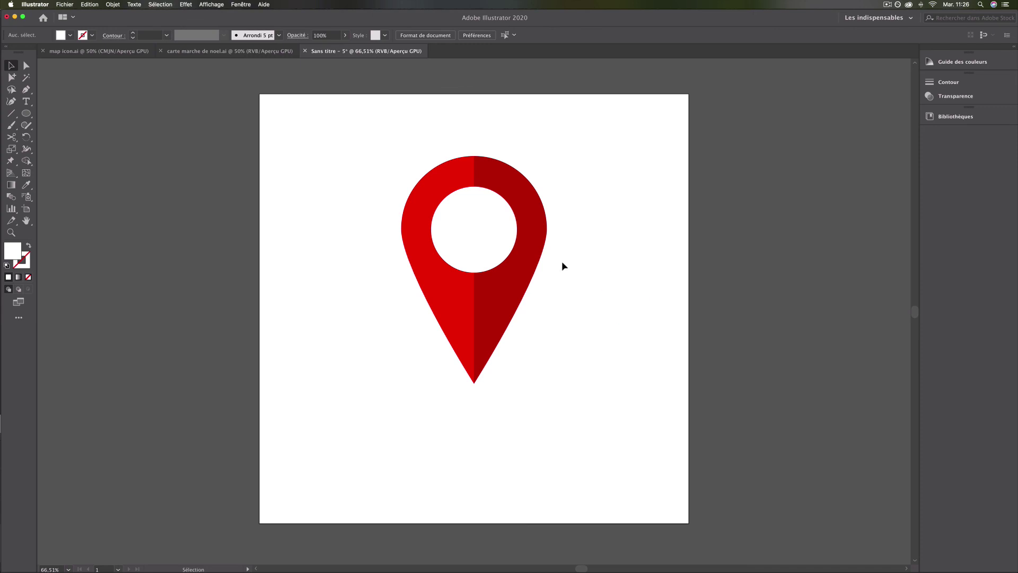
- Move the whole pin off the artboard to view it against the grey canvas, and undo the move
drag(417, 197, 718, 199)
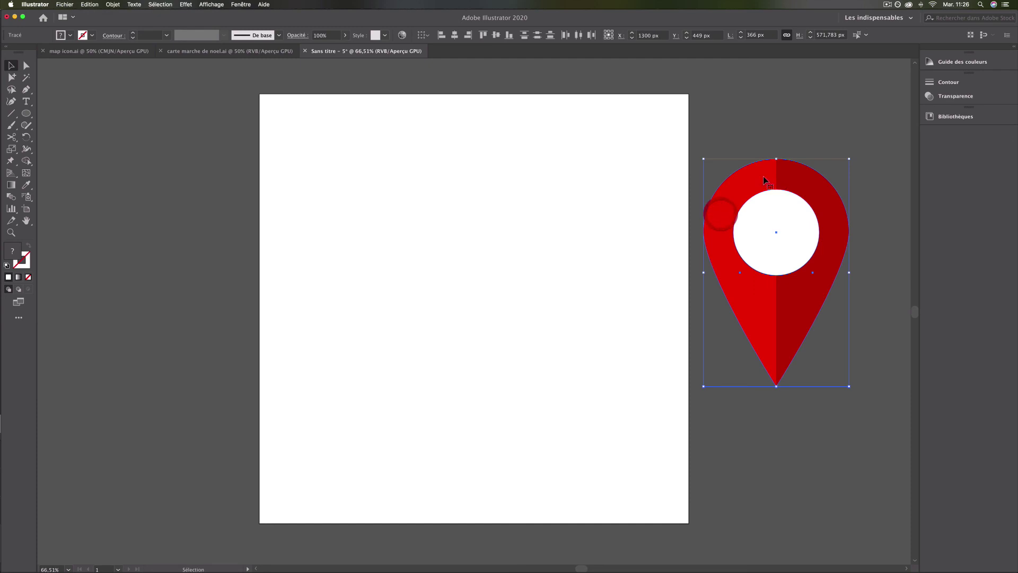
click(873, 321)
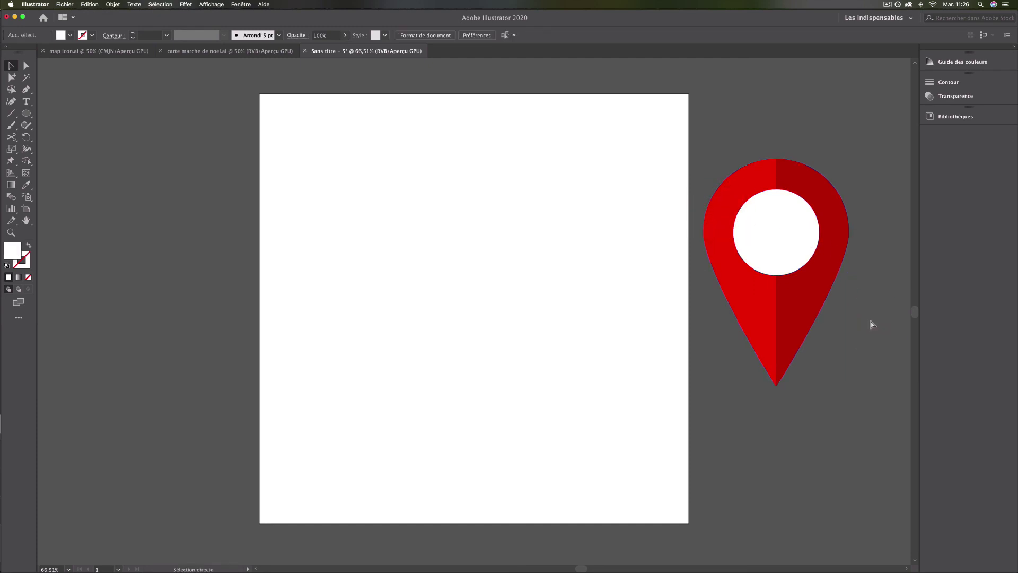
key(super+z)
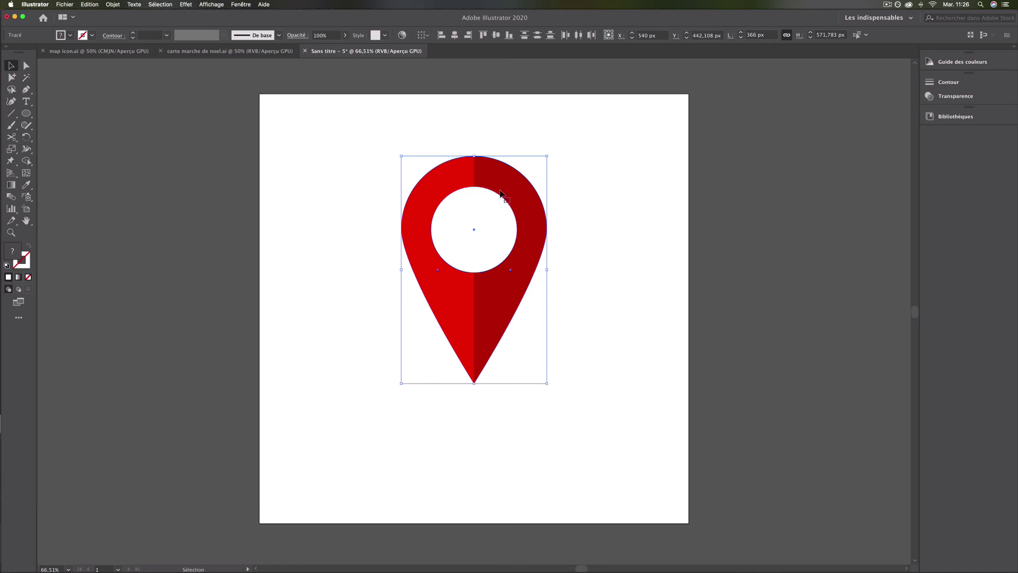
click(591, 255)
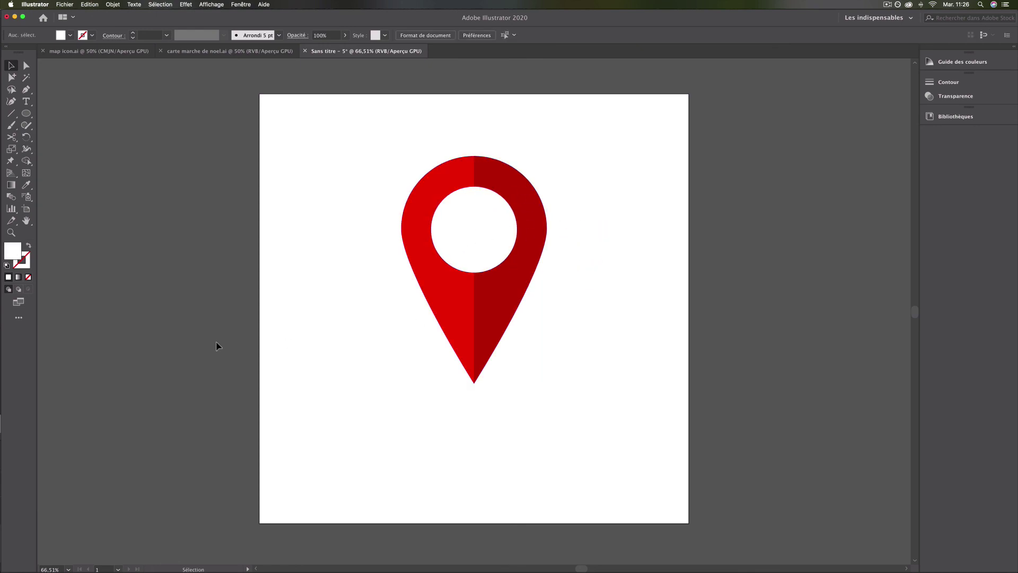
- Draw a flat ellipse about 266 x 20 px centred below the pin's tip and fill it with black 000000
click(23, 114)
drag(474, 422, 527, 420)
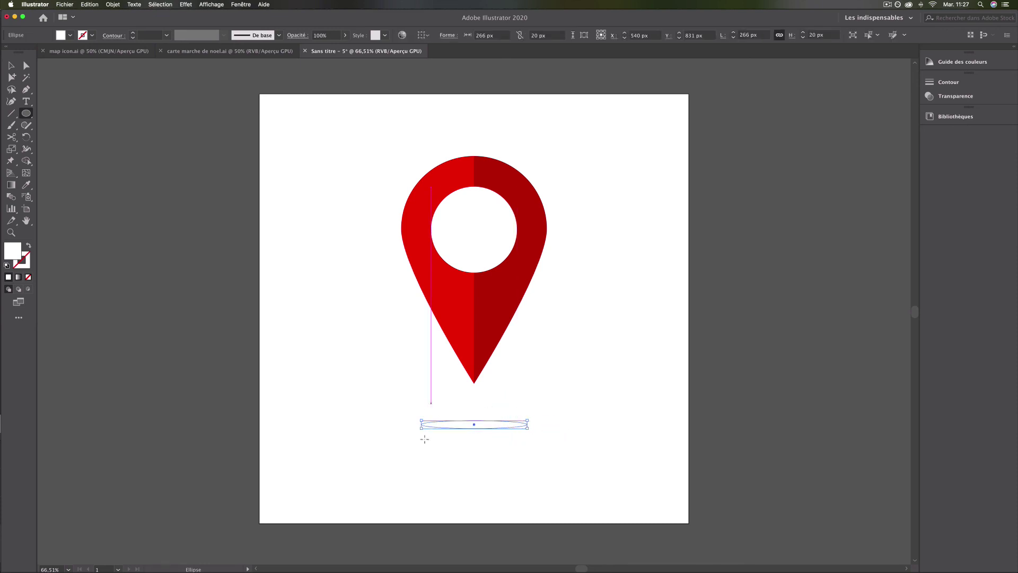
double_click(8, 254)
click(667, 345)
drag(648, 382, 618, 425)
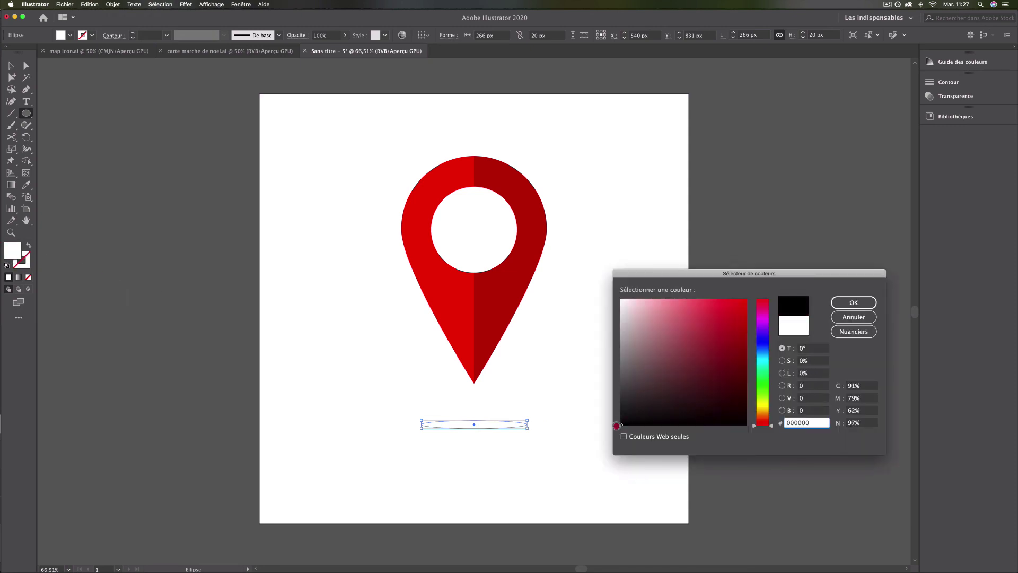
click(843, 306)
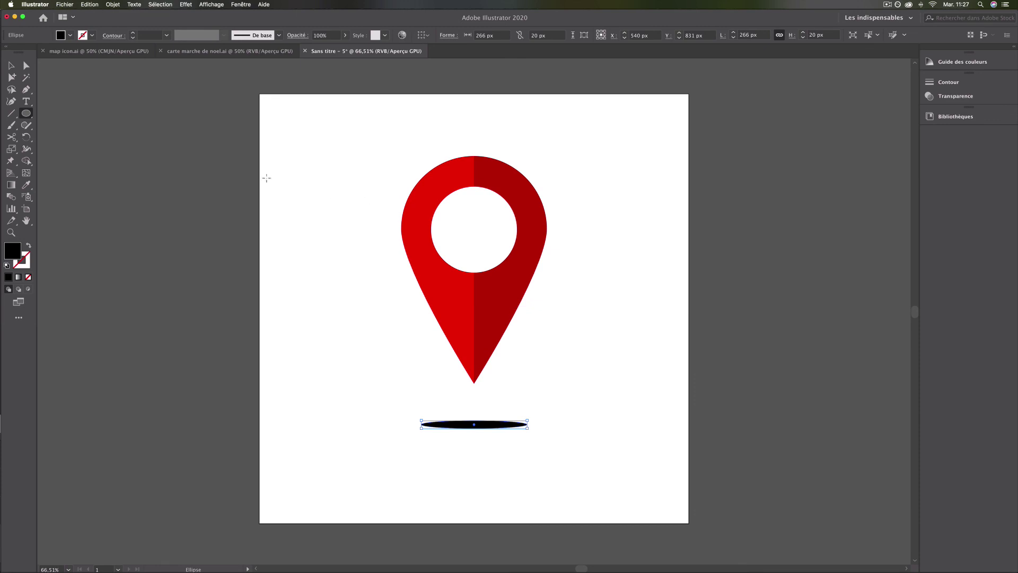
- Apply the Contour progressif (feather) effect to the black ellipse with preview enabled and a 10 px radius, and deselect it
click(11, 65)
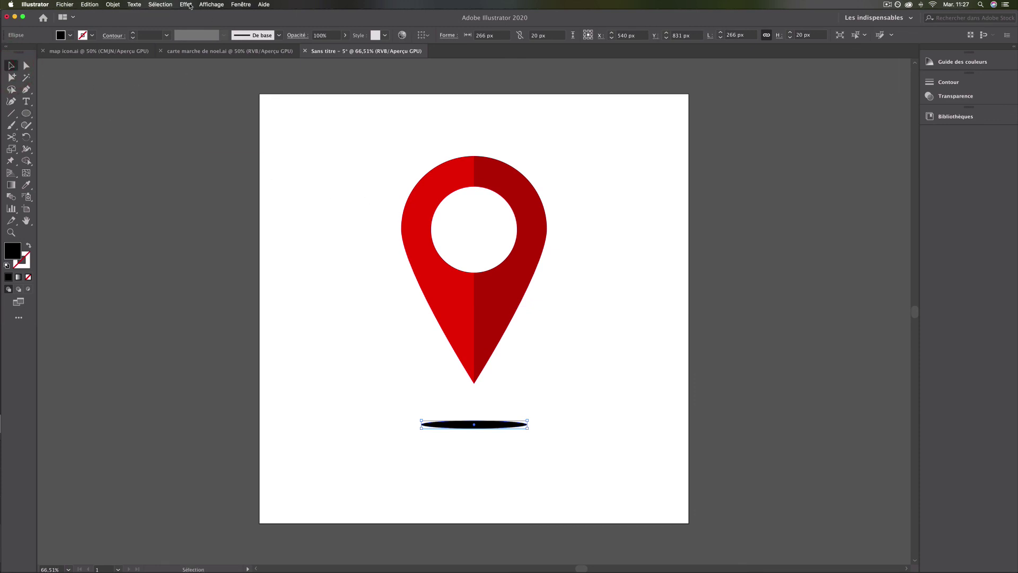
click(187, 5)
mouse_move(213, 109)
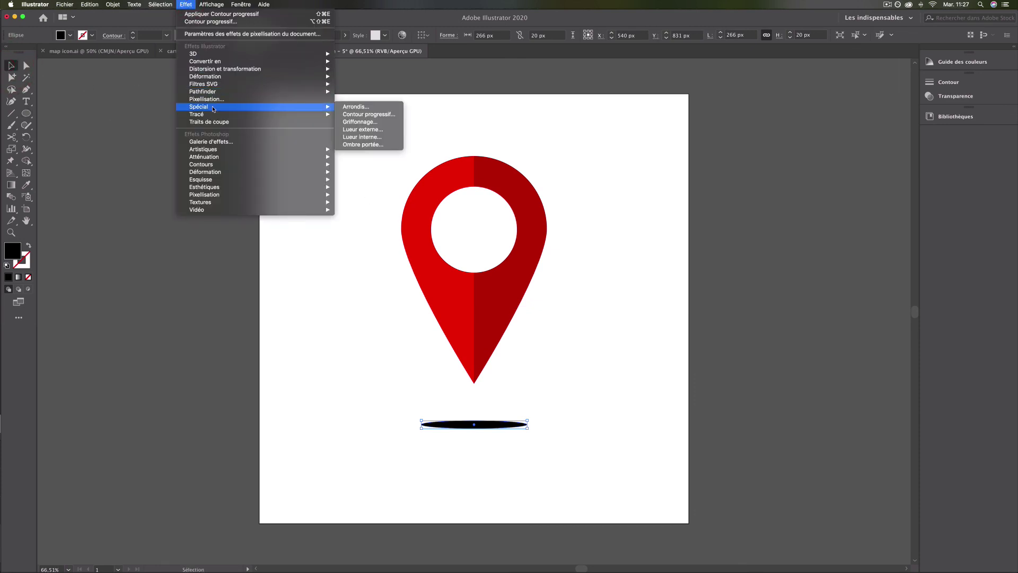
click(368, 114)
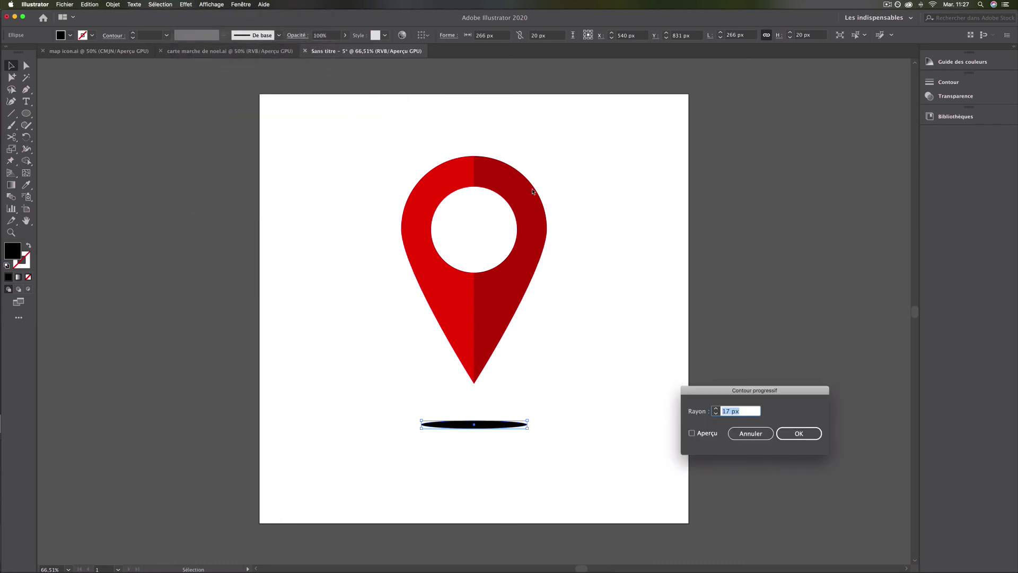
click(692, 433)
click(716, 414)
click(716, 414)
click(717, 414)
click(717, 414)
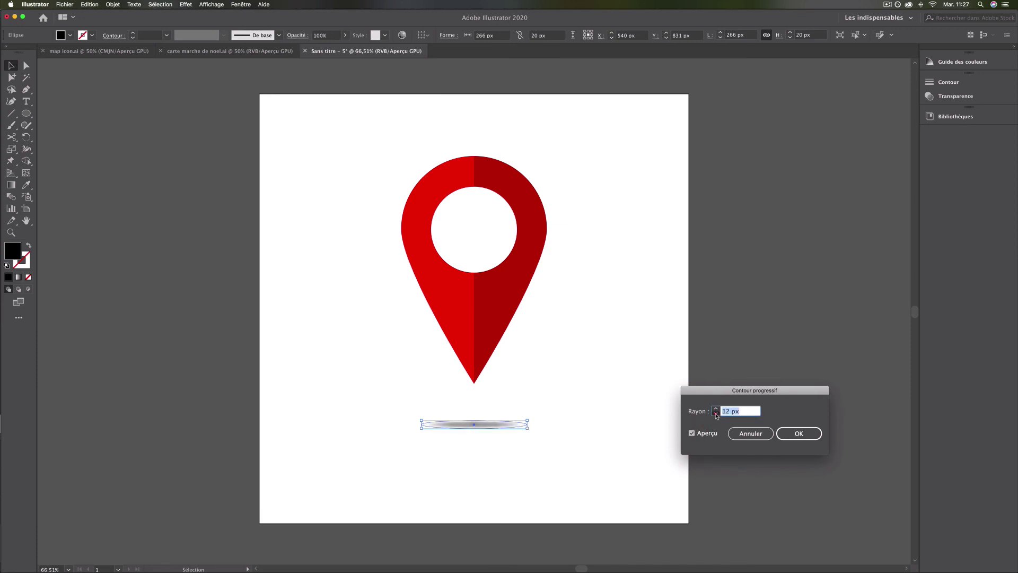
click(716, 414)
click(716, 414)
click(716, 410)
click(716, 409)
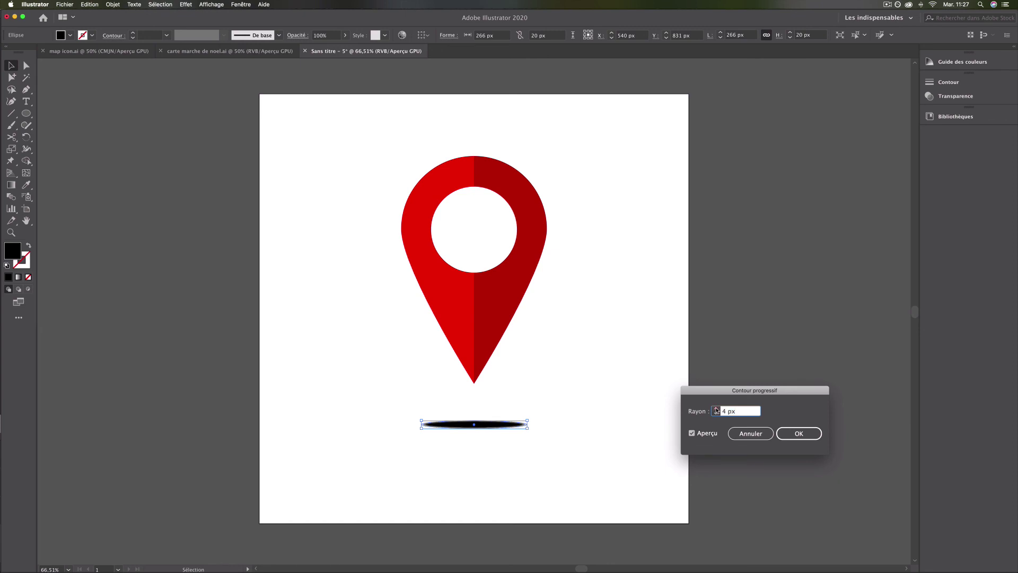
click(717, 408)
click(717, 408)
click(716, 408)
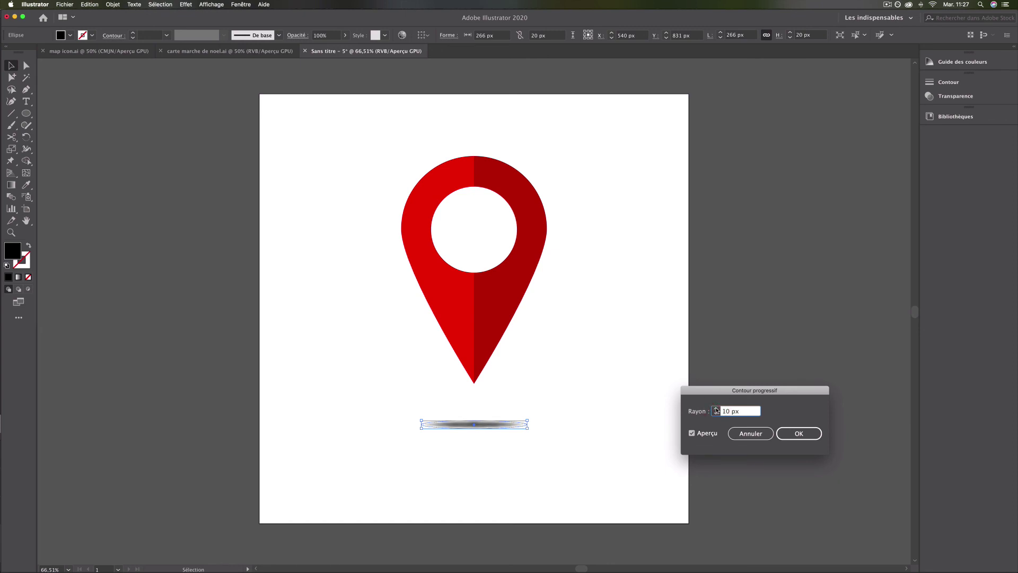
click(798, 433)
click(660, 422)
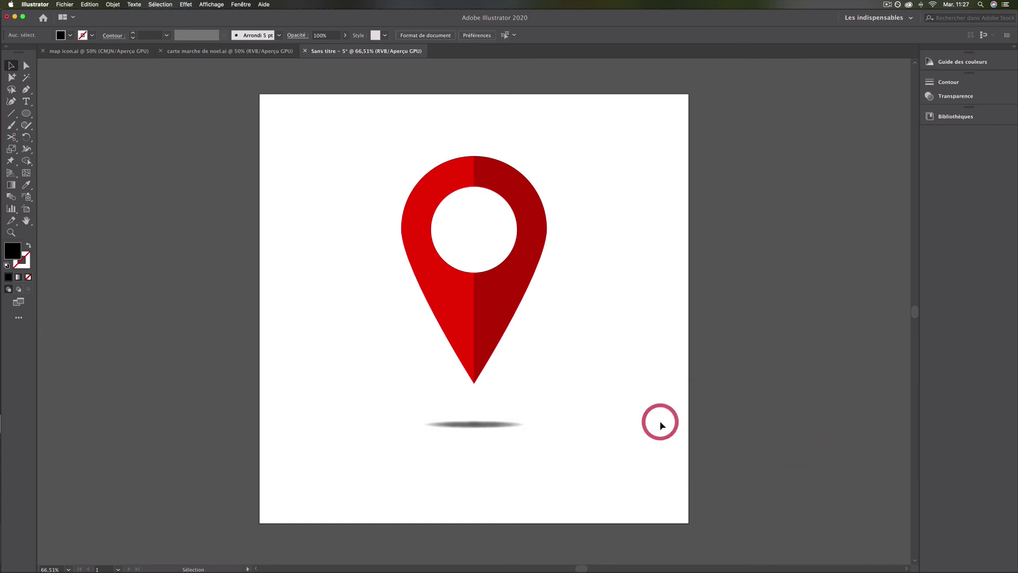